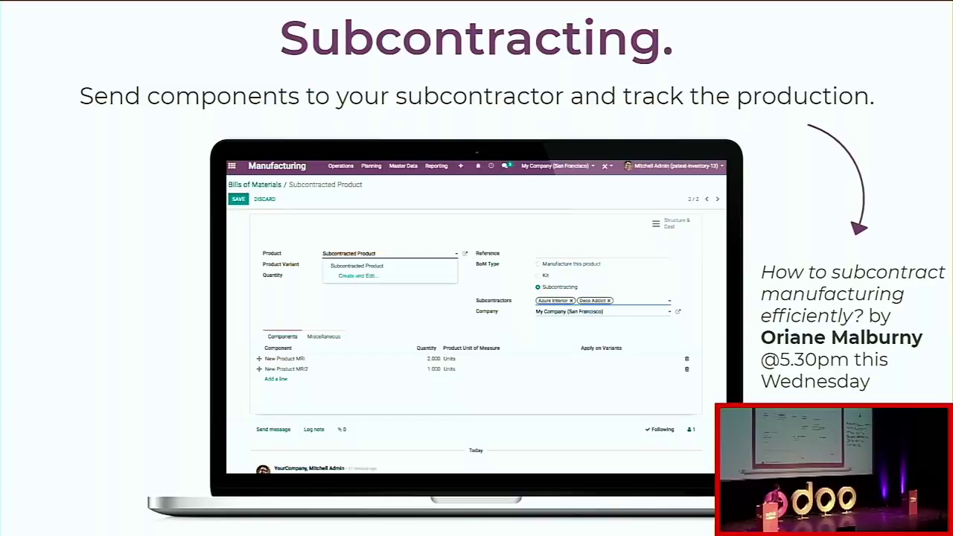
Advance the slideshow to the Forecasted Inventory slide and leave presentation mode.
key(Right)
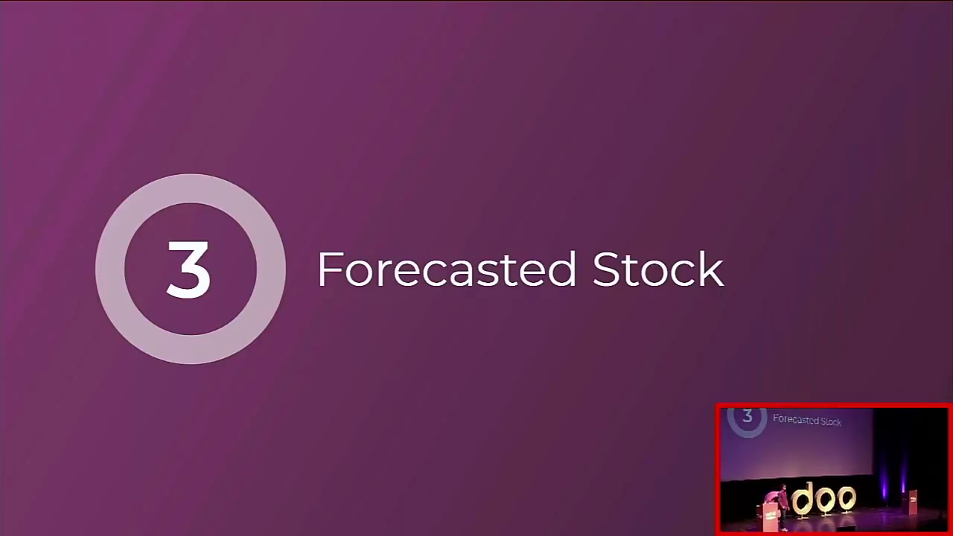
key(Right)
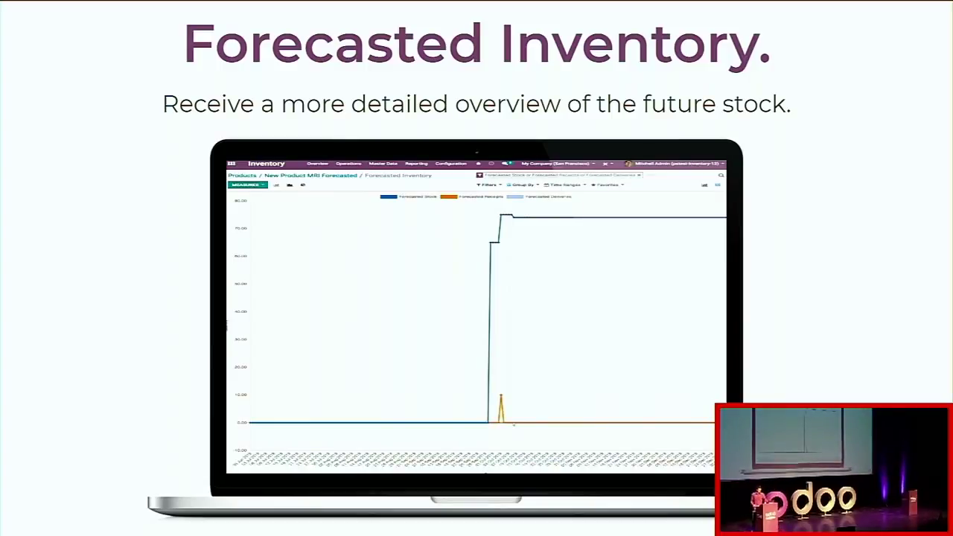
key(Escape)
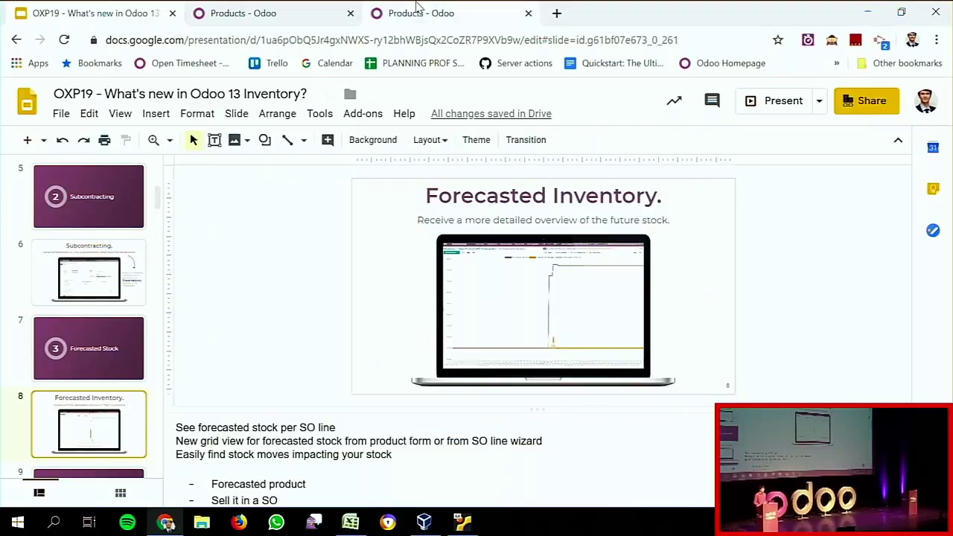
Switch to Odoo and open the product list of the Inventory app.
click(331, 10)
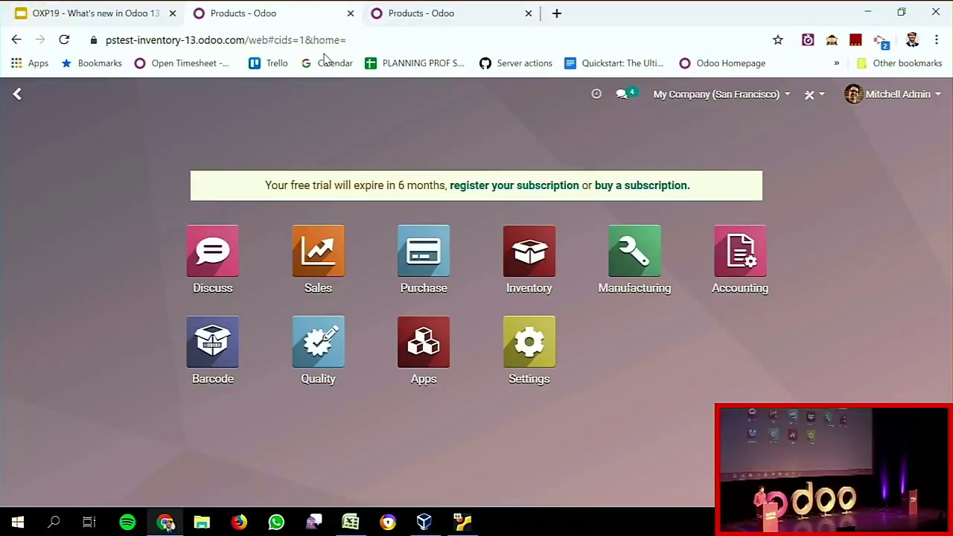
click(542, 254)
click(304, 94)
click(322, 130)
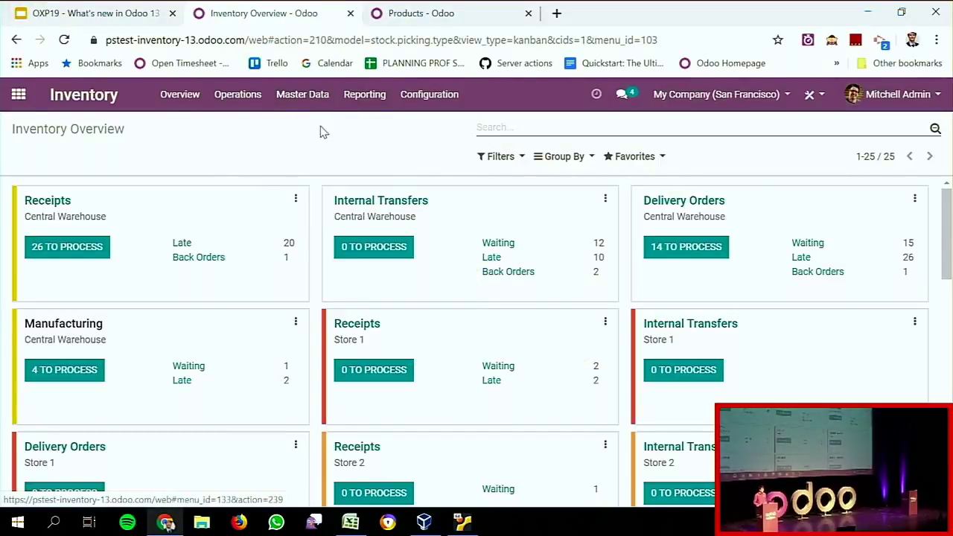
Search the products for "forecasted" and open New Product MRI Forecasted.
text(for)
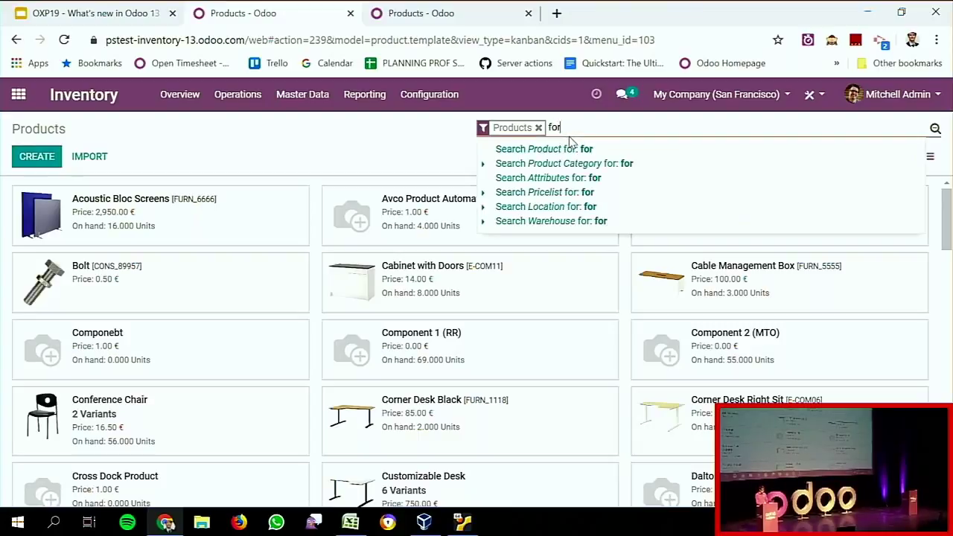
text(ecasted)
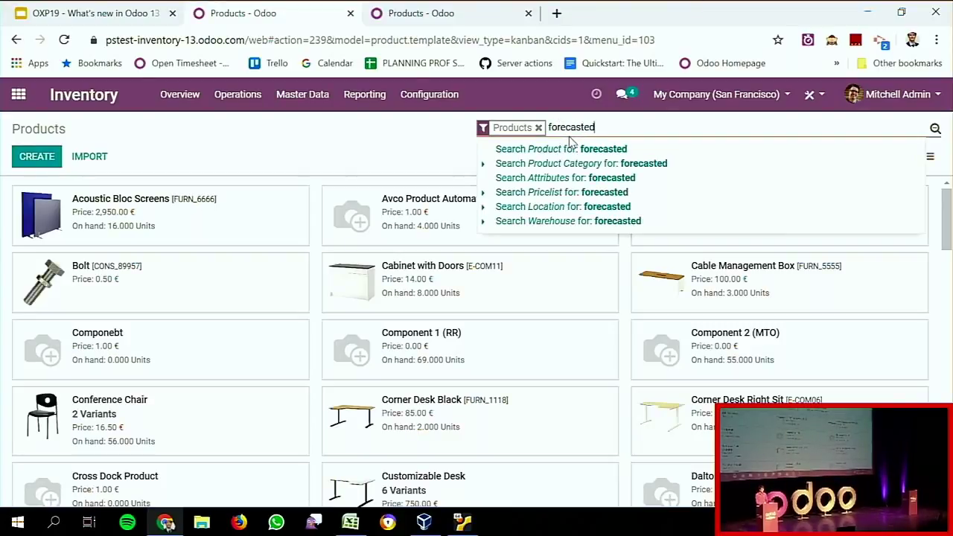
key(Return)
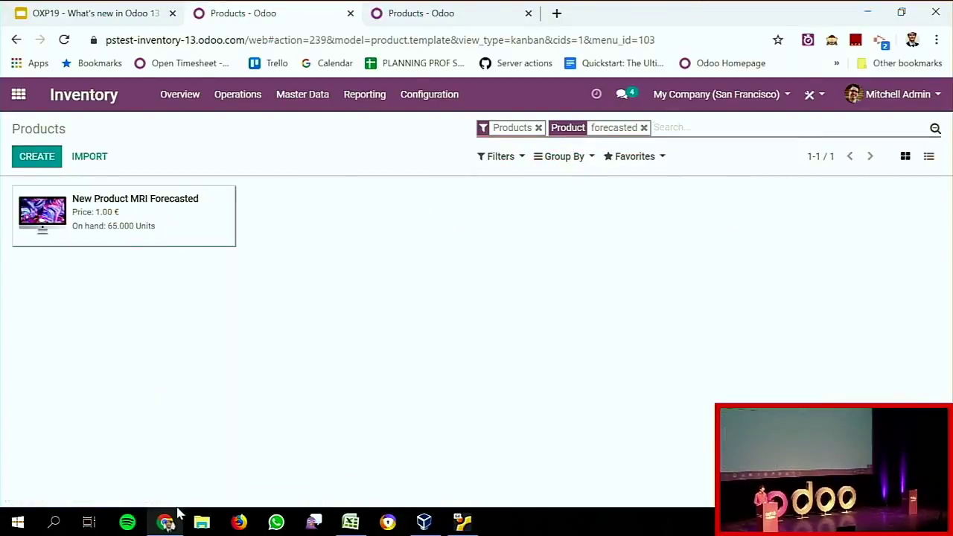
key(Down)
key(Return)
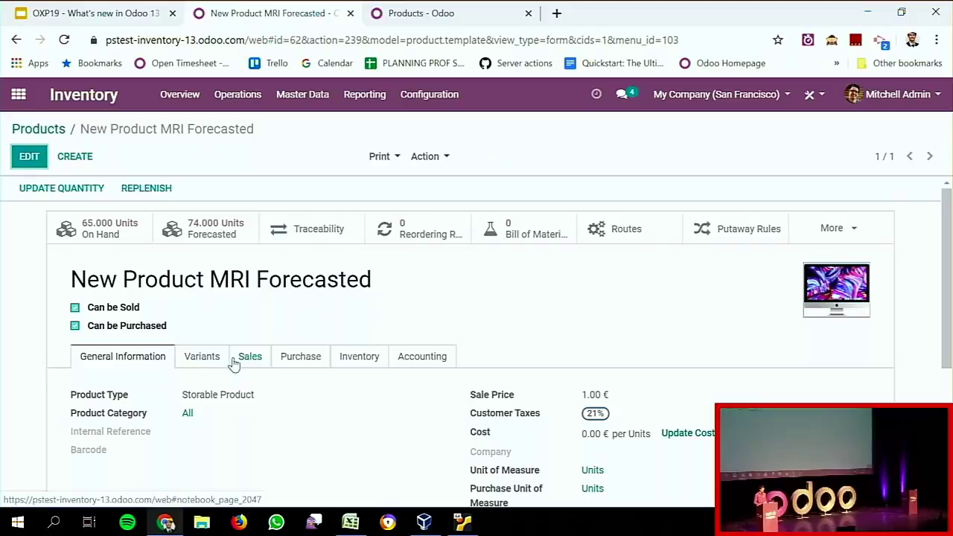
Open the product's forecasted inventory graph and add the Forecasted Receipts and Forecasted Deliveries filters.
click(217, 237)
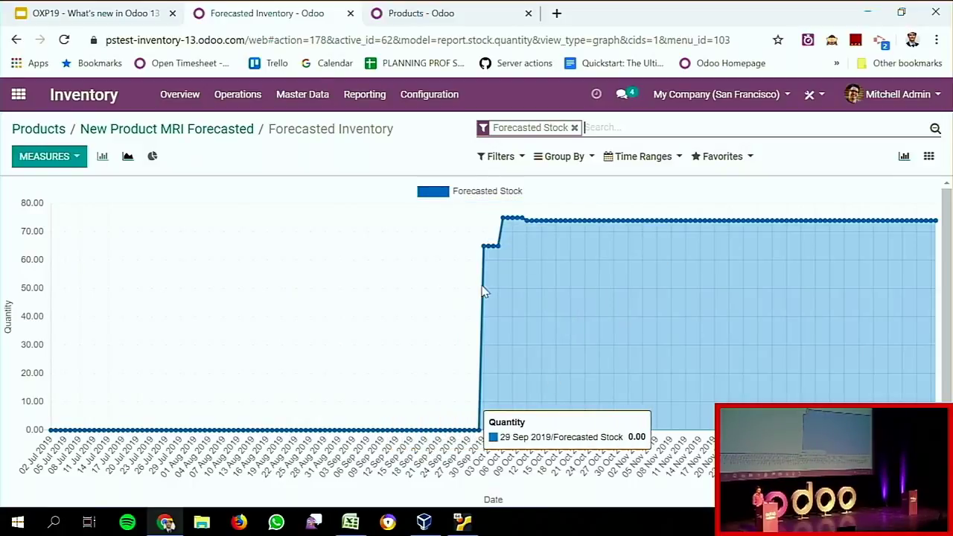
click(498, 156)
click(535, 199)
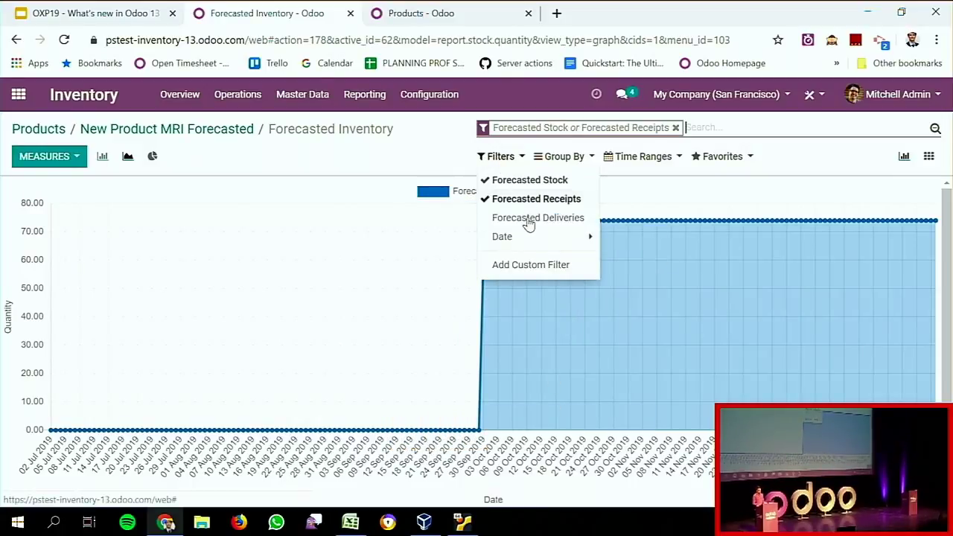
click(528, 223)
click(452, 166)
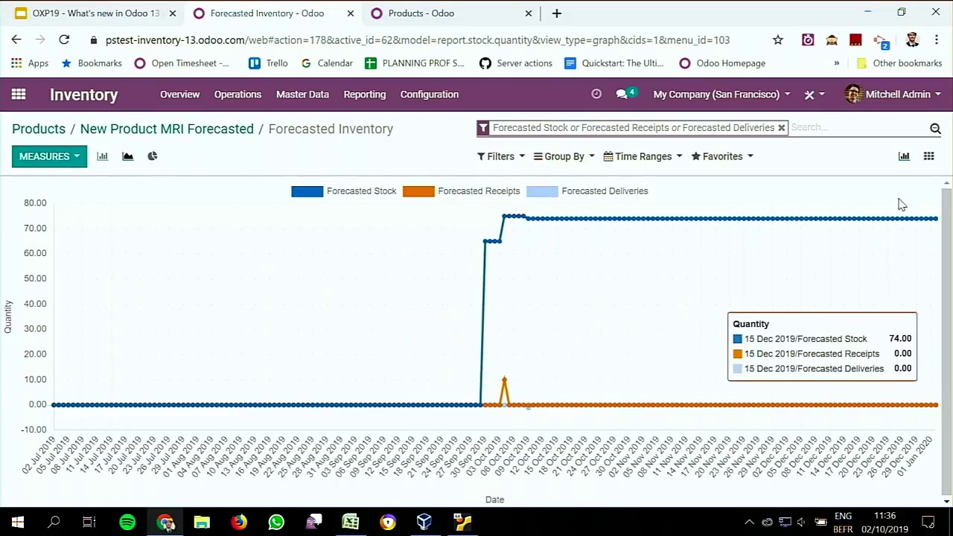
Show the forecast as a grid and open the stock moves behind the Friday, October 4 figures.
click(928, 156)
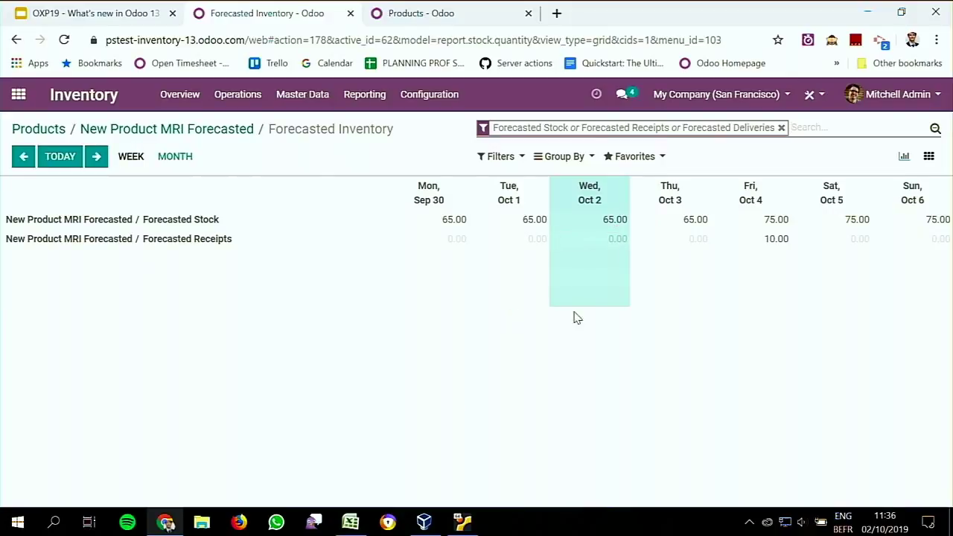
click(723, 225)
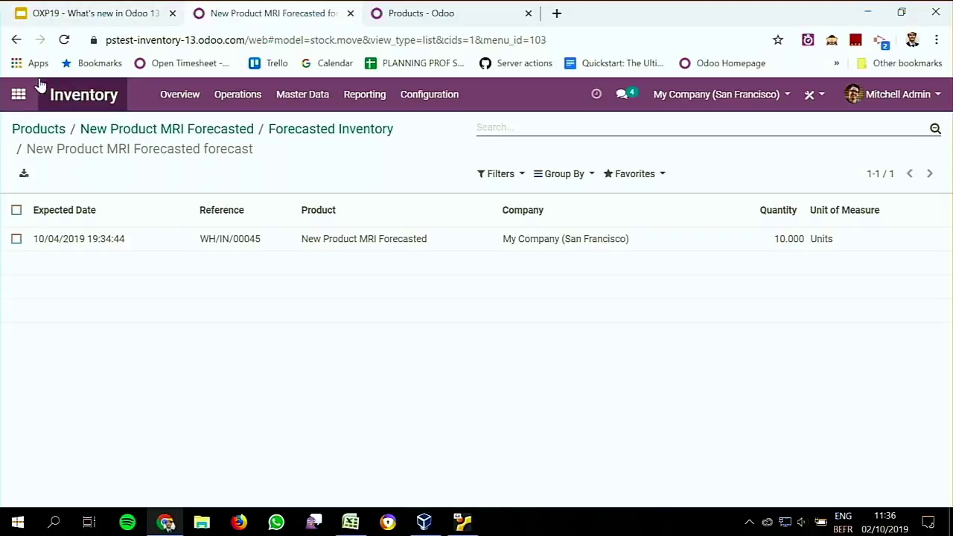
Create a new quotation in the Sales app with Azure Magazine as the customer.
click(21, 93)
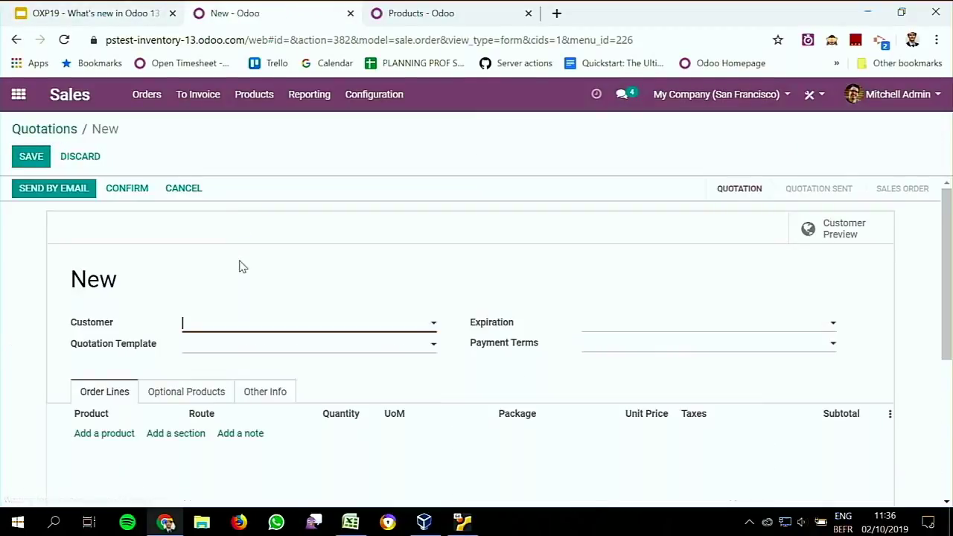
text(zure)
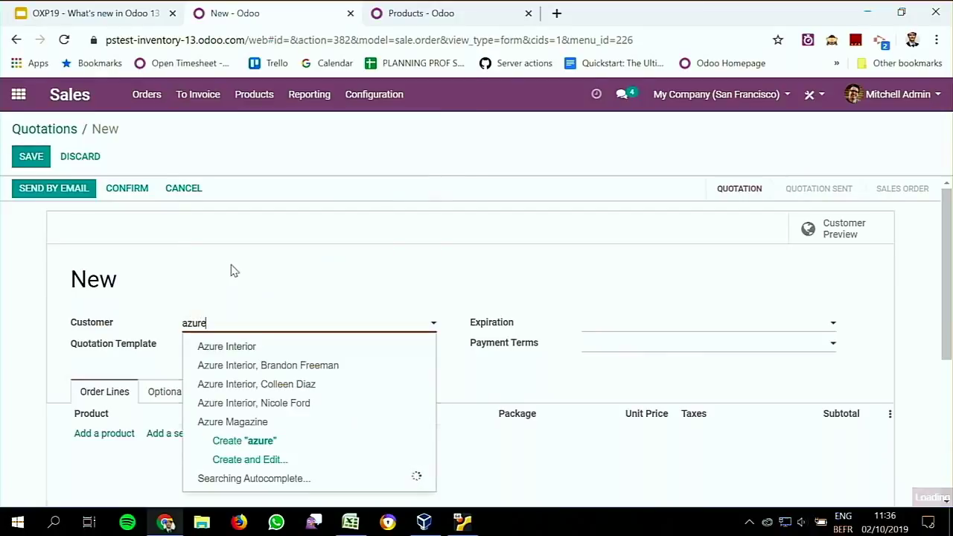
click(252, 112)
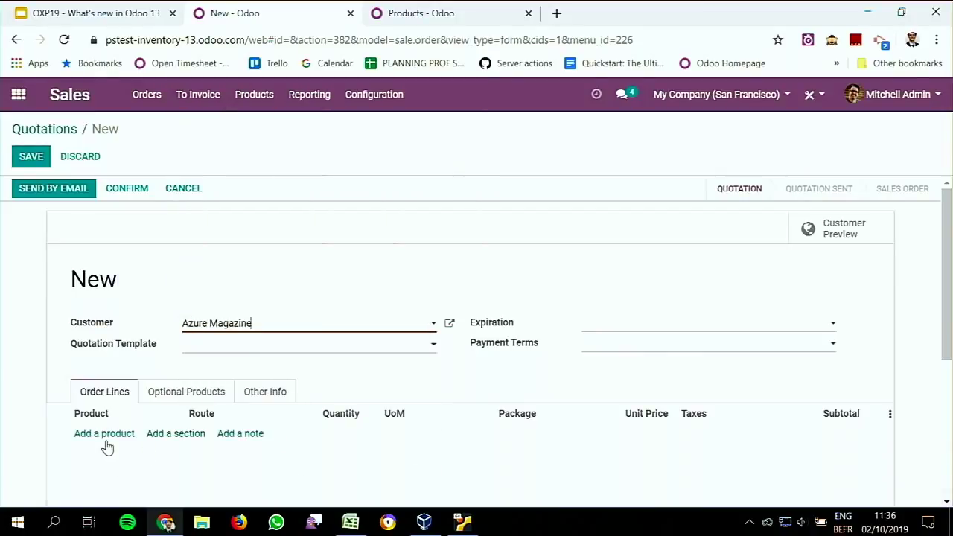
Add New Product MRI Forecasted as an order line and show its availability details.
click(107, 436)
click(128, 440)
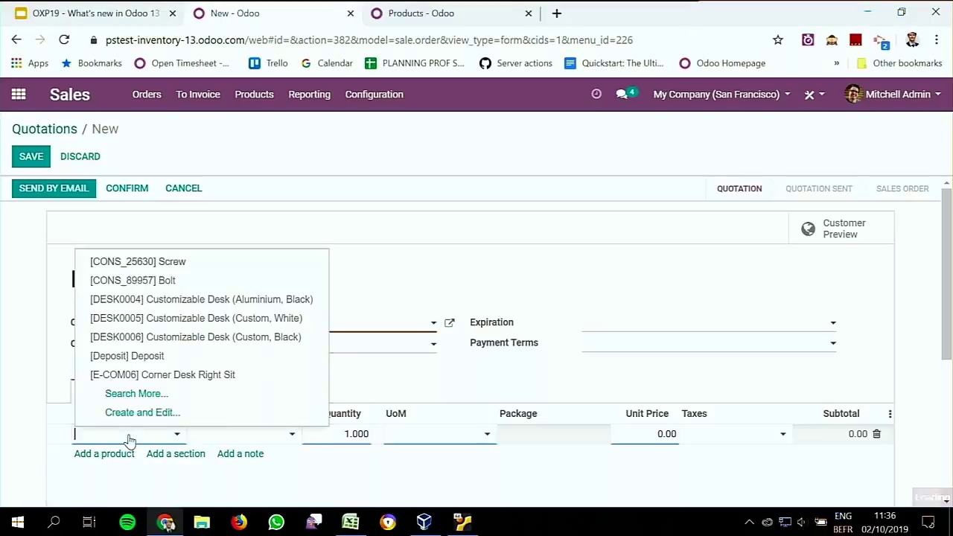
text(forecas)
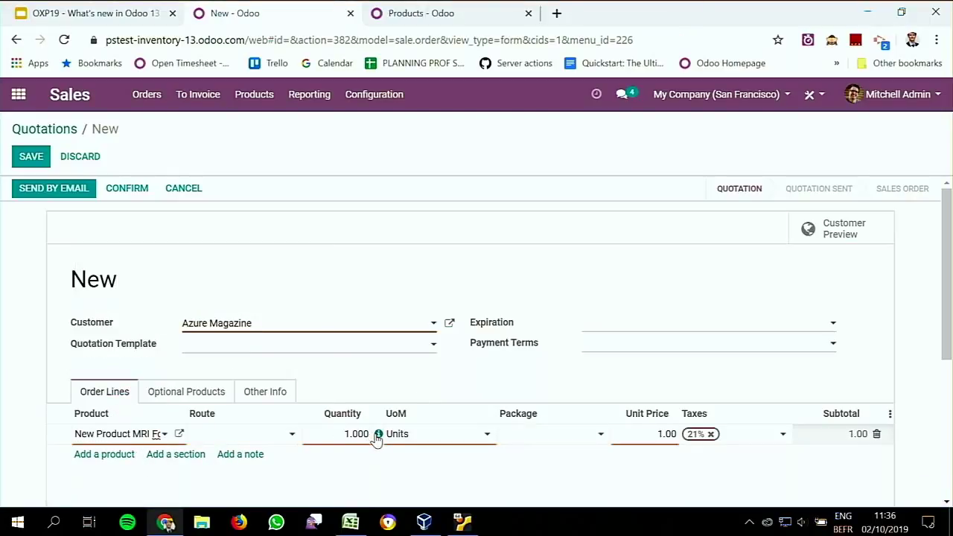
click(378, 437)
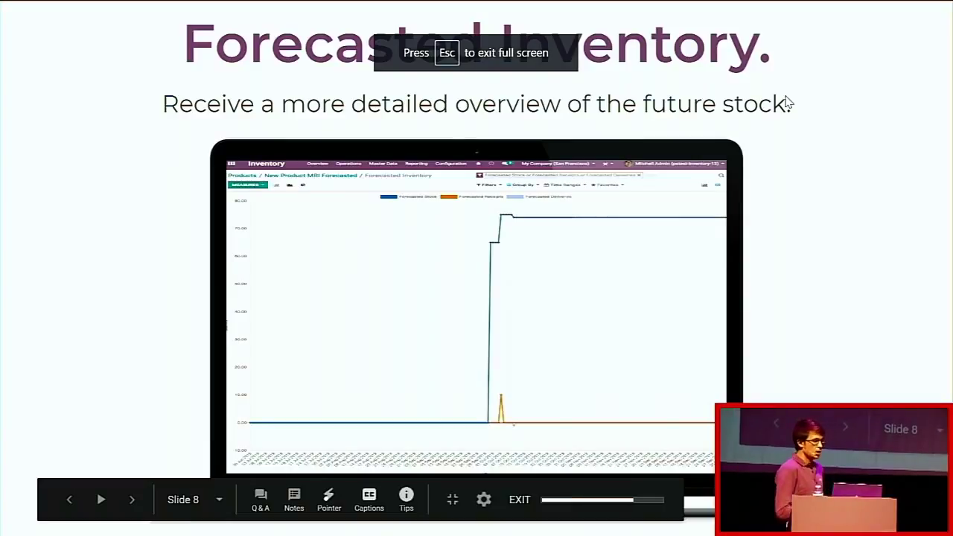
Advance the slideshow to the Inventory Adjustment slide and leave presentation mode.
key(Right)
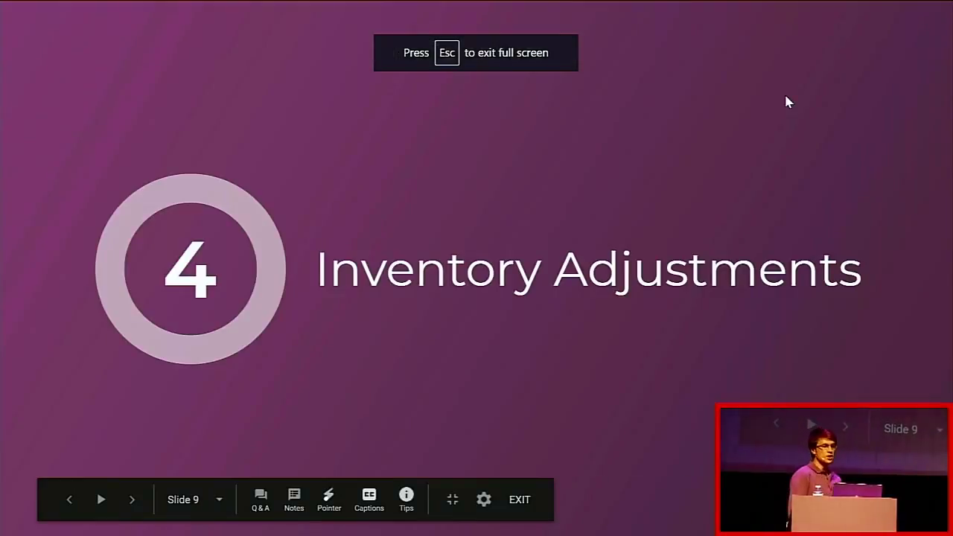
key(Right)
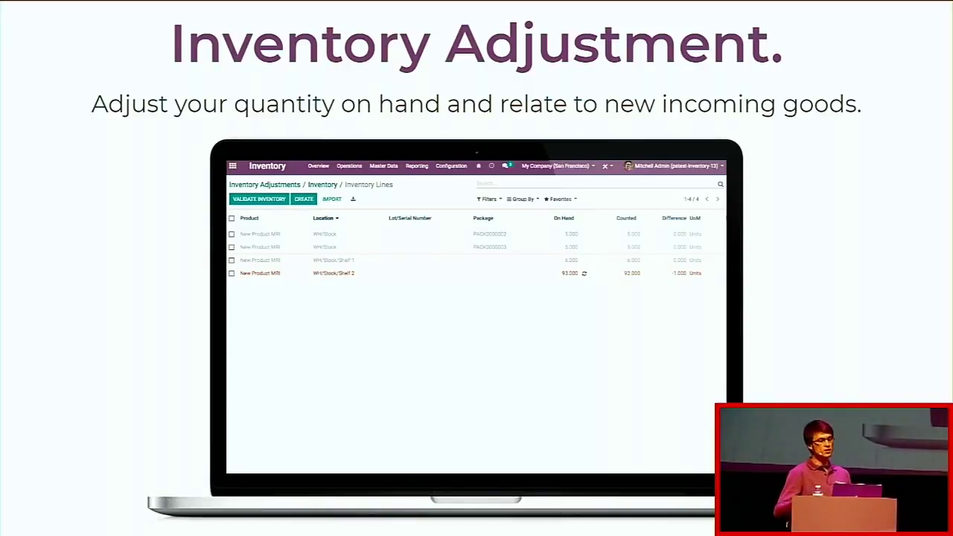
key(Escape)
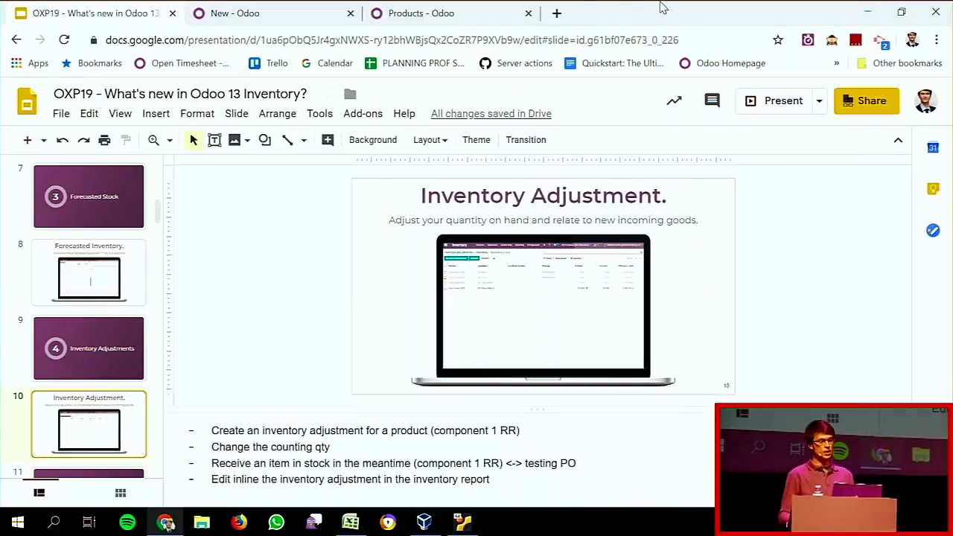
Switch back to Odoo and leave the new quotation, discarding its unsaved changes.
click(340, 9)
click(305, 95)
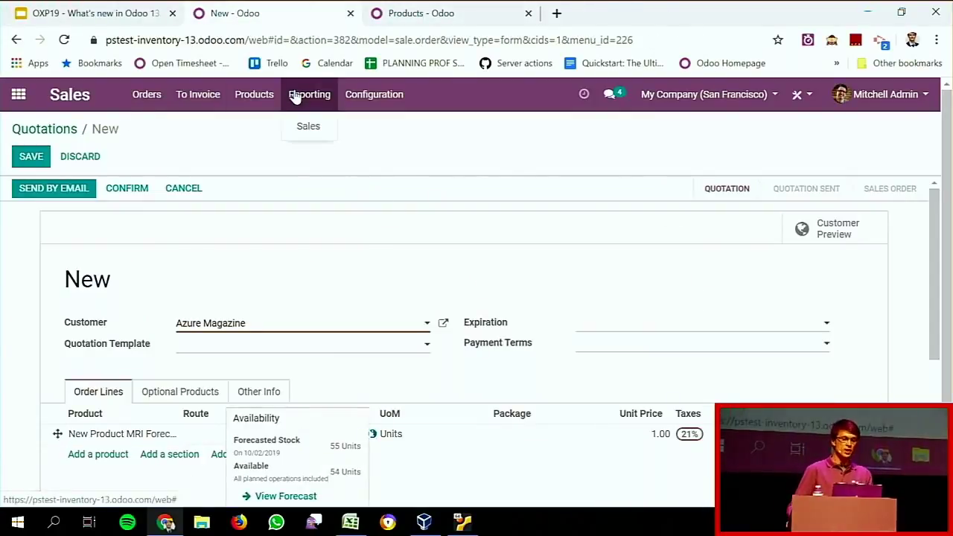
click(27, 89)
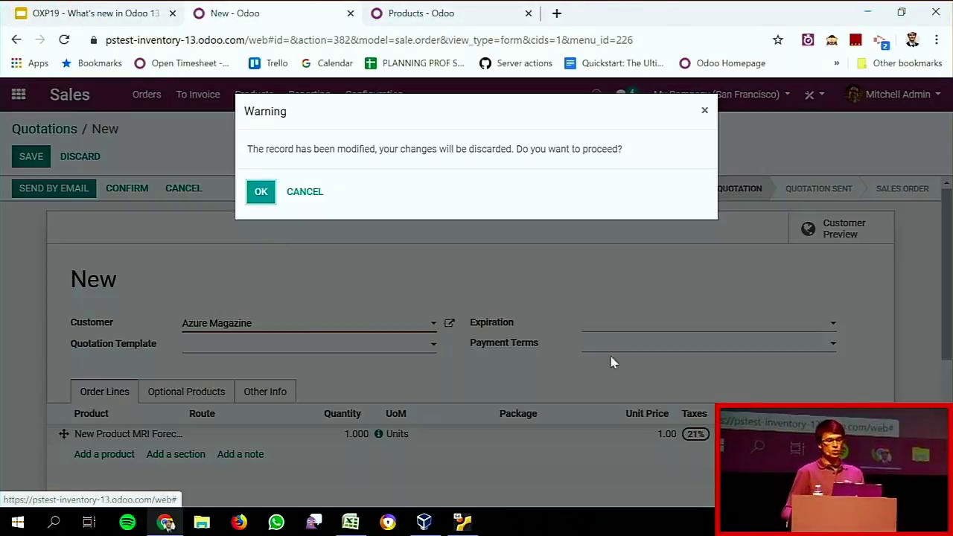
click(257, 192)
Open the inventory report of stock quantities in the Inventory app.
click(544, 259)
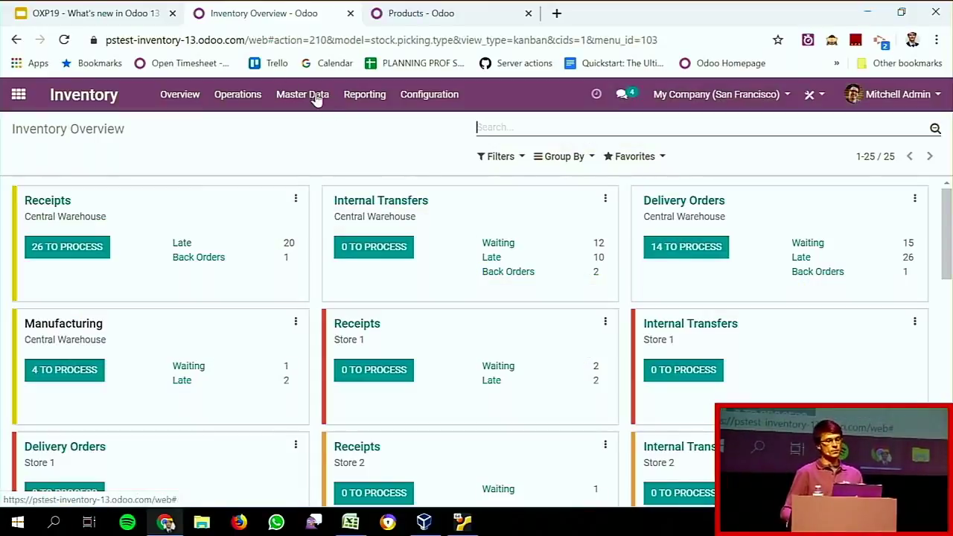
click(364, 94)
click(374, 145)
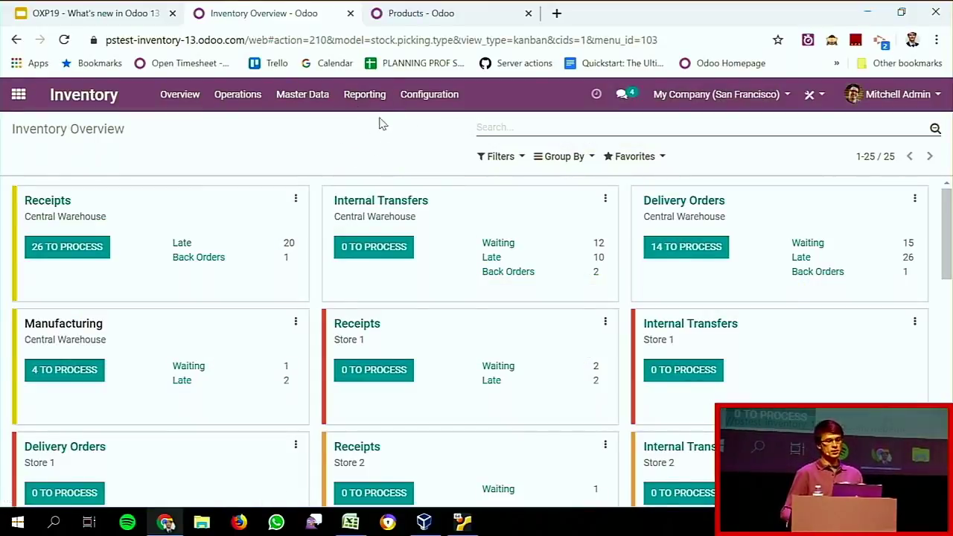
Filter the quantities by the product Component 2 (MTO), found by searching for "compone".
text(componet)
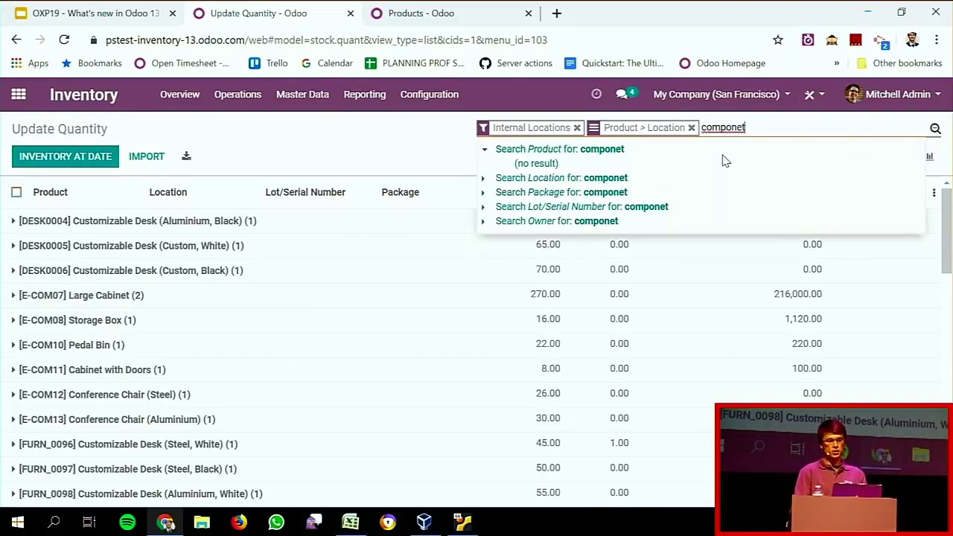
key(BackSpace)
key(Right)
key(Down)
key(Down)
key(Down)
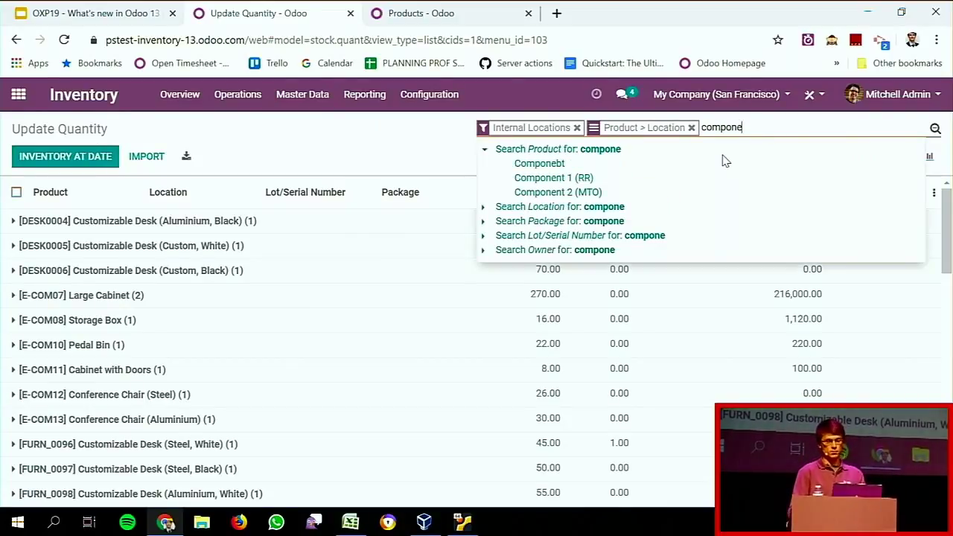
key(Return)
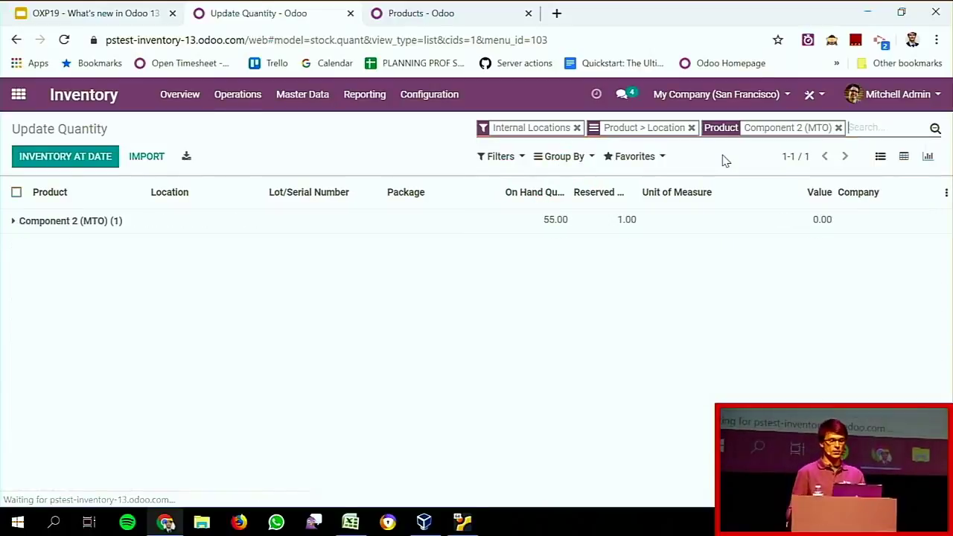
Expand Component 2 (MTO), set its on-hand quantity in WH/Stock to 54, and save the line.
click(510, 219)
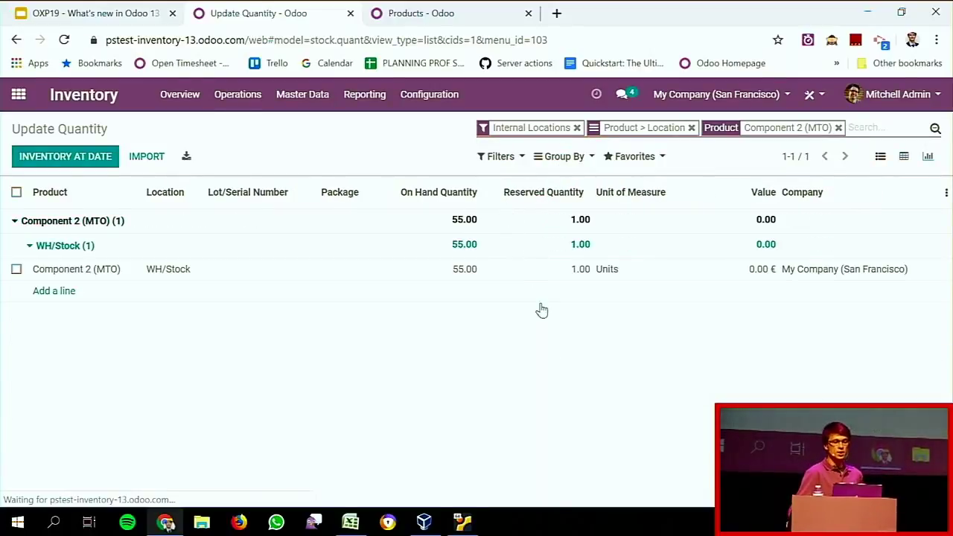
click(458, 273)
text(54)
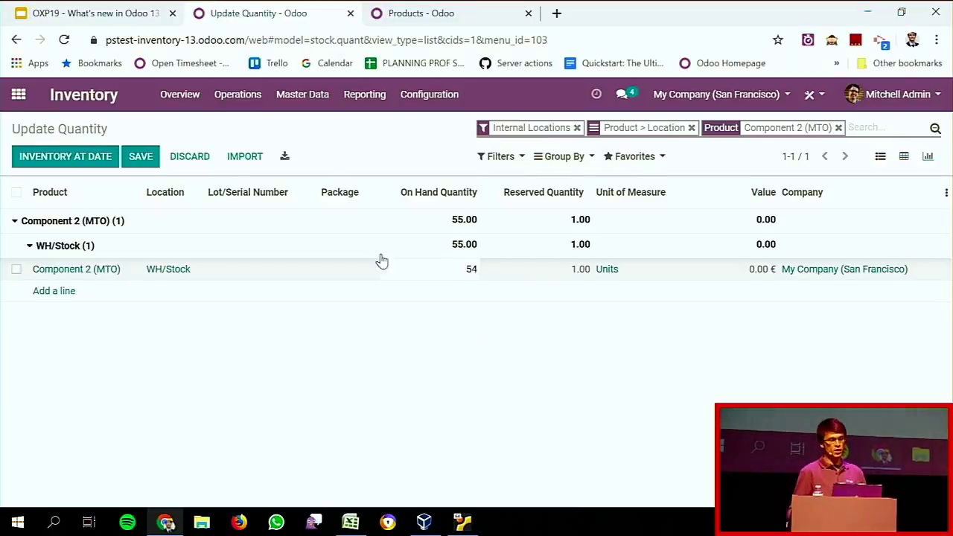
click(148, 165)
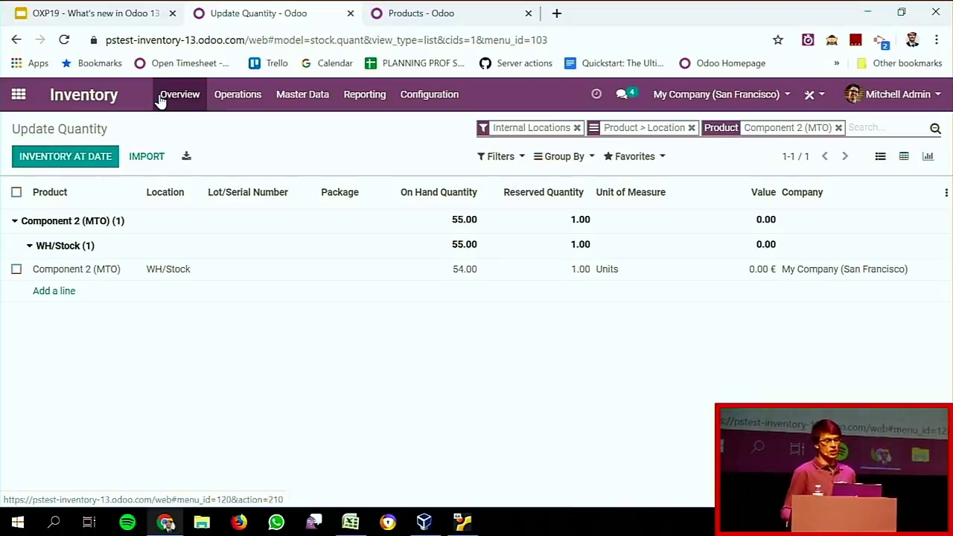
Leave the quantity report, switch to the Google Slides deck and present slides 11 and 12 on Serial Numbers mass assignation.
click(18, 96)
click(134, 13)
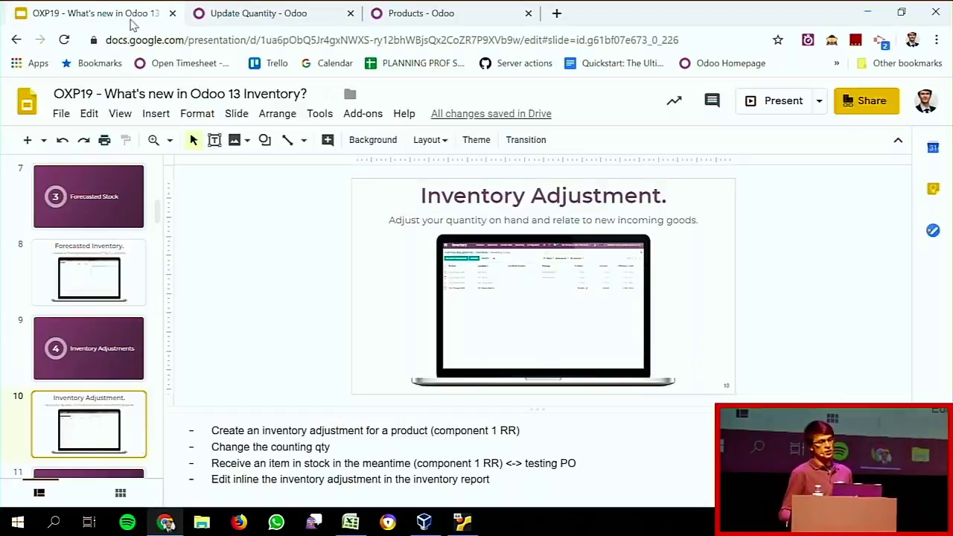
scroll(101, 332, down, 1)
scroll(100, 332, down, 1)
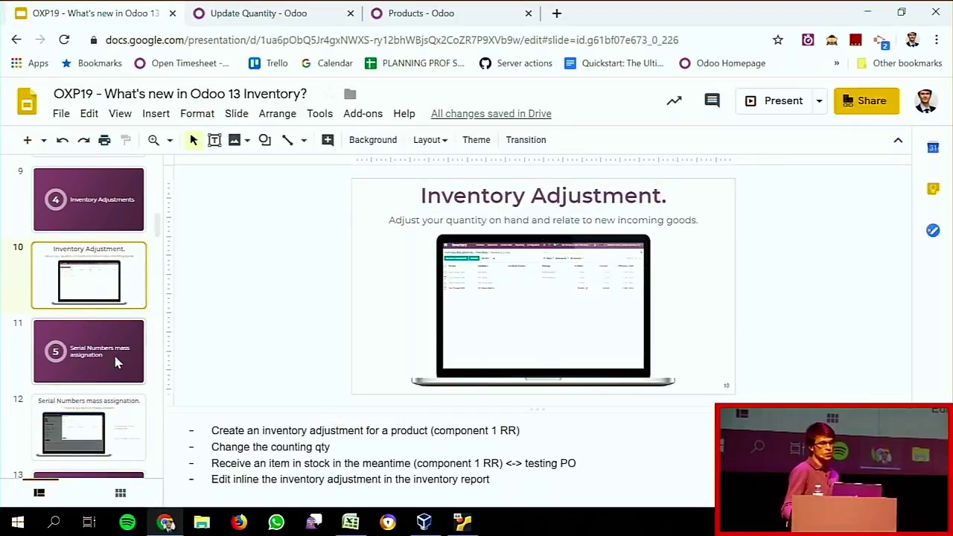
click(108, 351)
click(777, 98)
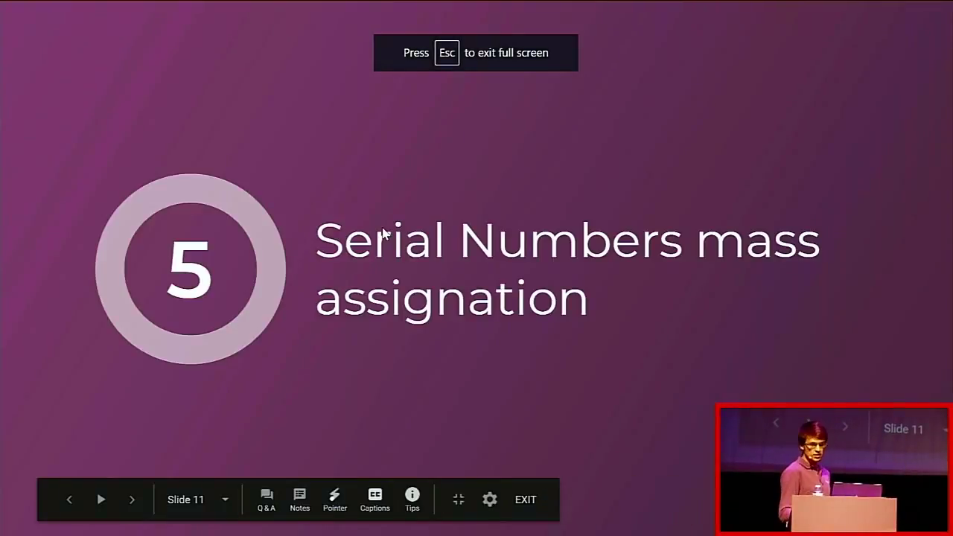
key(Right)
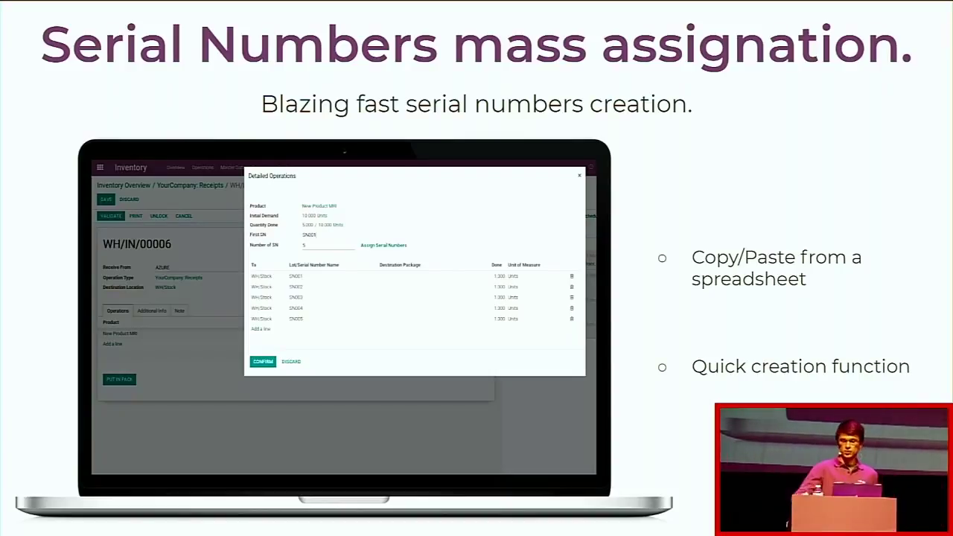
key(Escape)
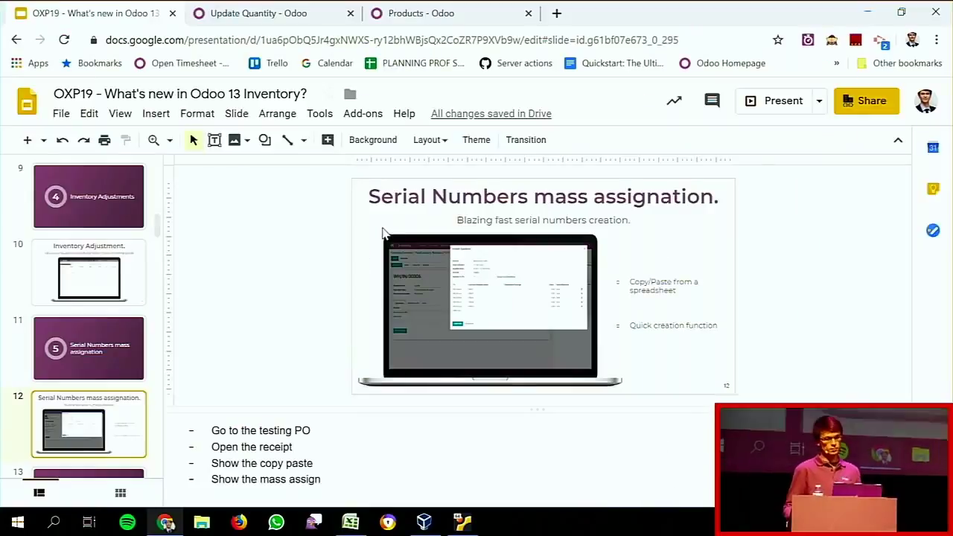
Switch back to Odoo and search the requests for quotation in the Purchase app for "testing".
click(253, 13)
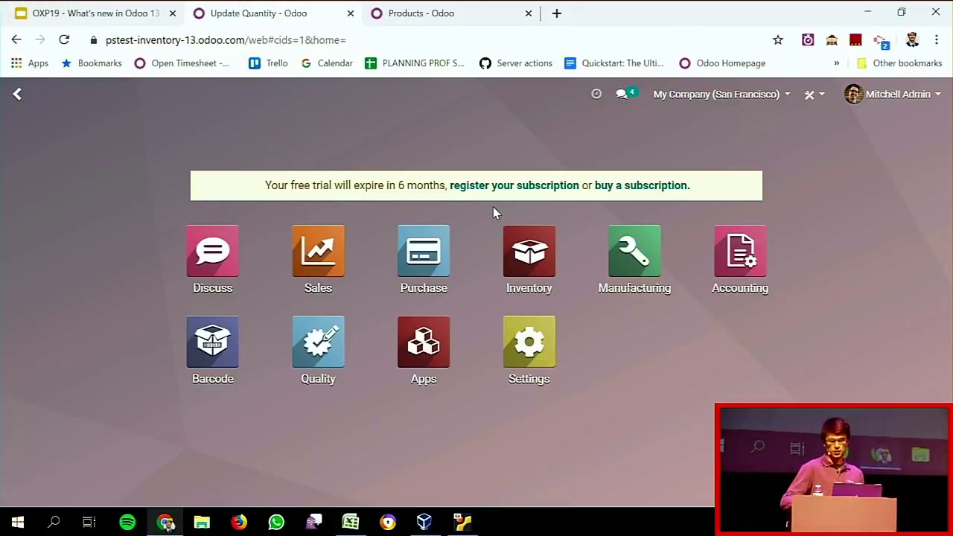
click(416, 251)
click(498, 127)
text(t)
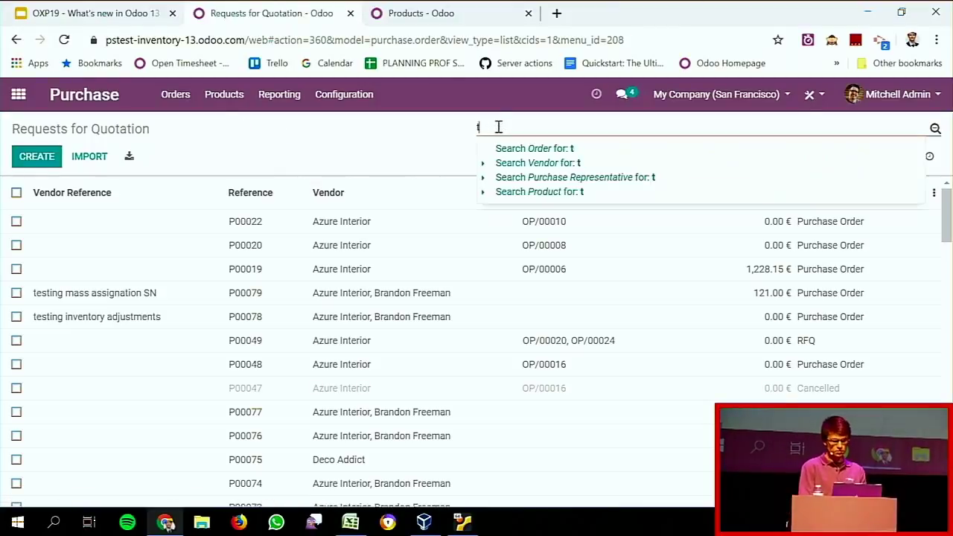
text(estng)
key(BackSpace)
key(BackSpace)
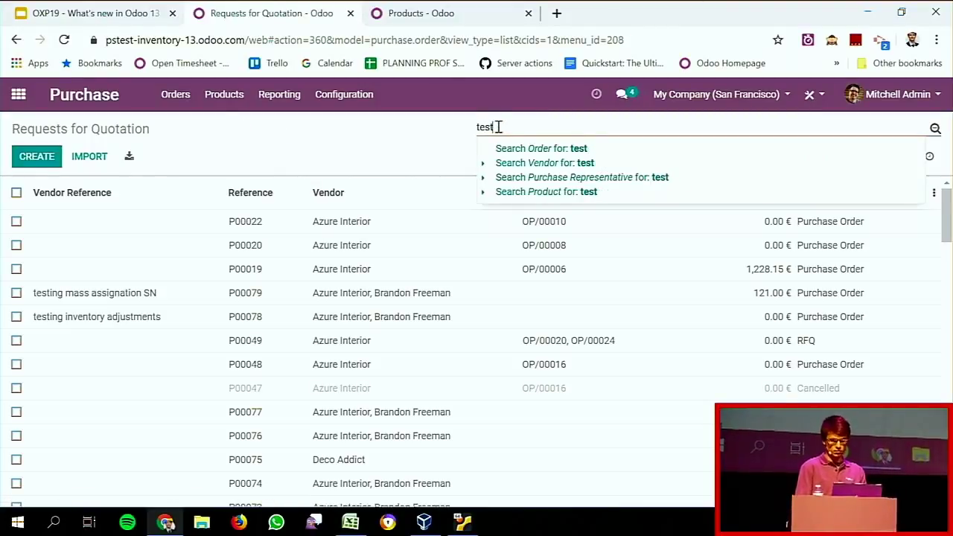
text(ing)
key(Return)
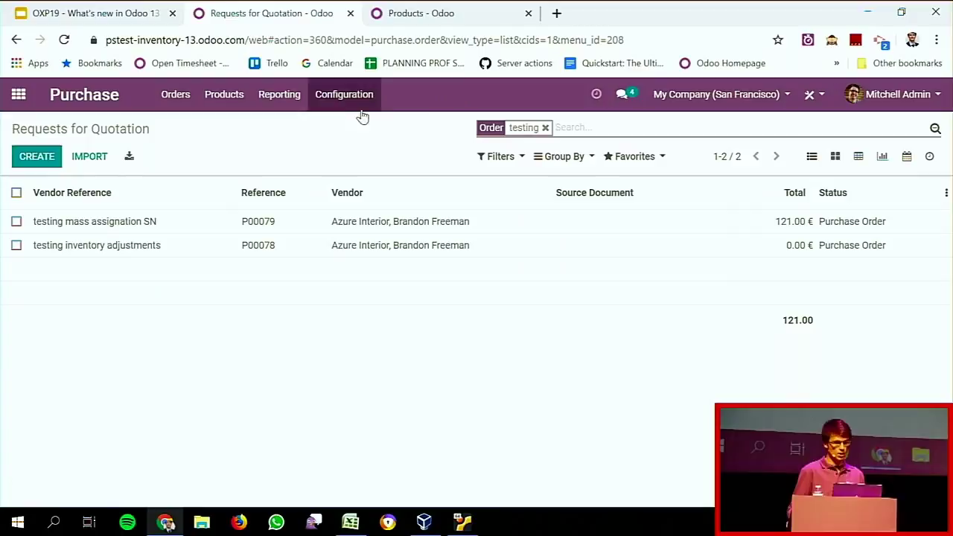
Open the receipt of the "testing mass assignation SN" order for editing and show the detailed operations of Tracked Serial Numbers.
click(211, 221)
click(819, 232)
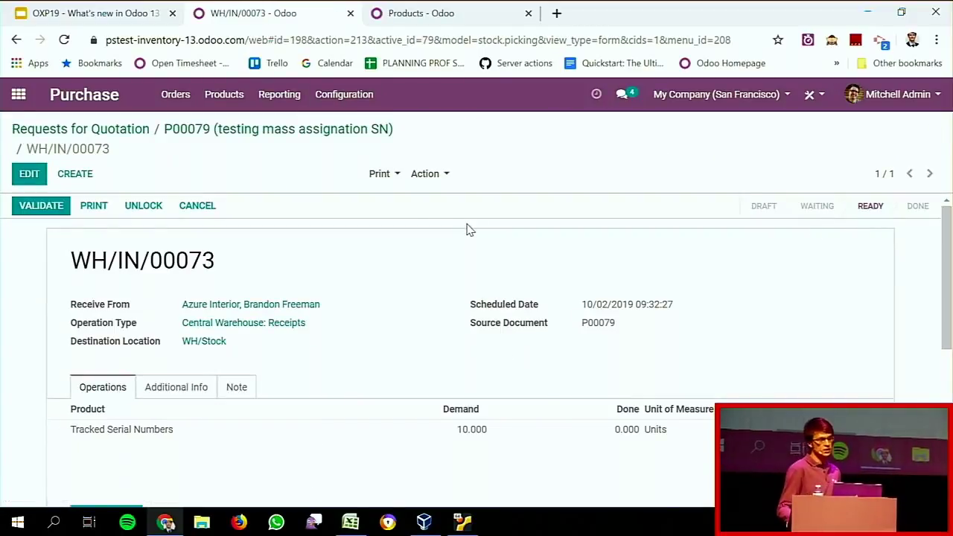
click(28, 174)
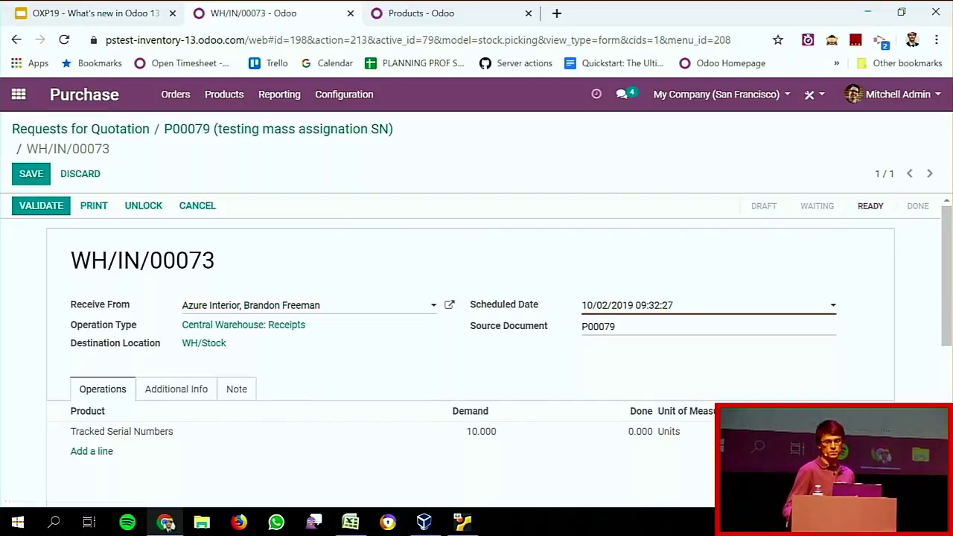
click(672, 432)
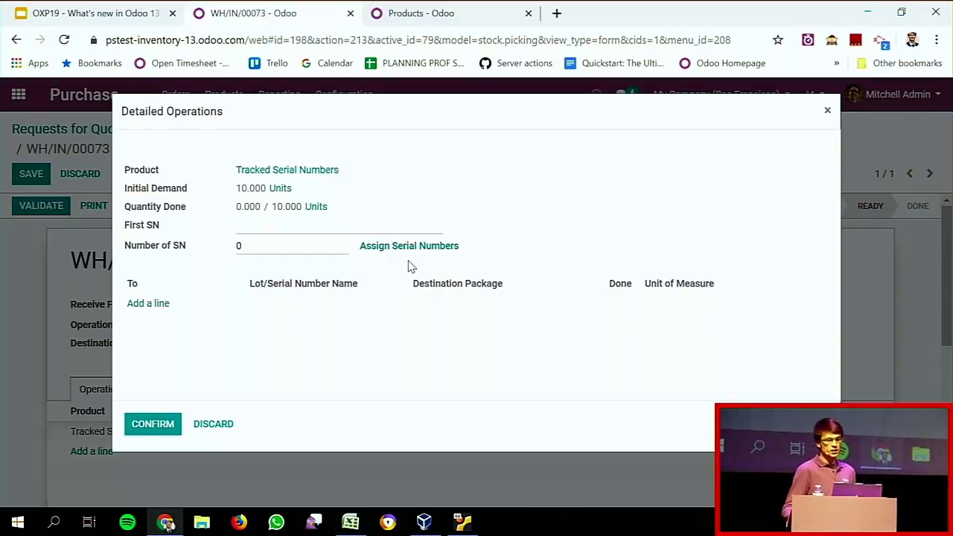
Assign 5 serial numbers to the receipt line, starting from SN001.
click(352, 225)
text(SN001)
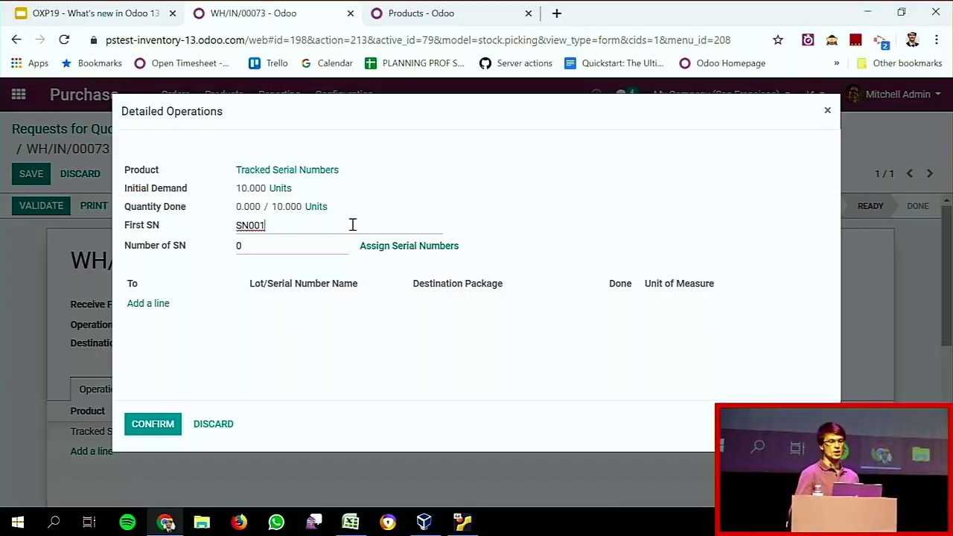
drag(260, 247, 231, 246)
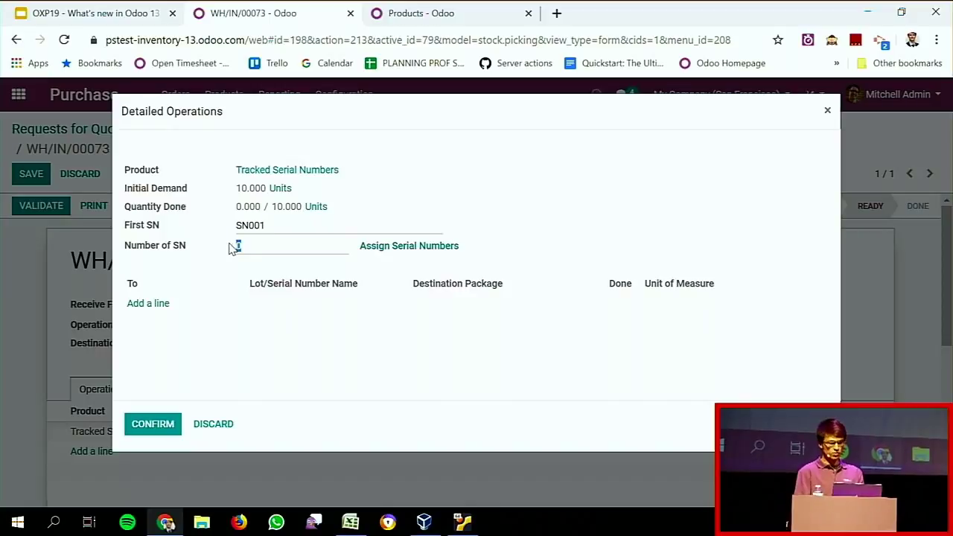
click(372, 248)
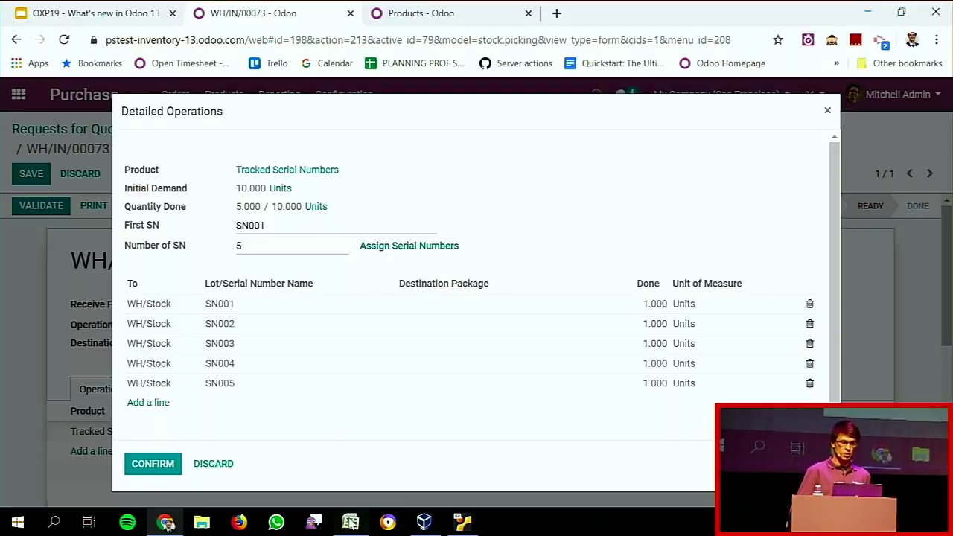
Switch to Excel and copy the serial numbers OXP001 to OXP005 from cells A1 to A5.
click(350, 522)
drag(51, 140, 59, 197)
right_click(54, 161)
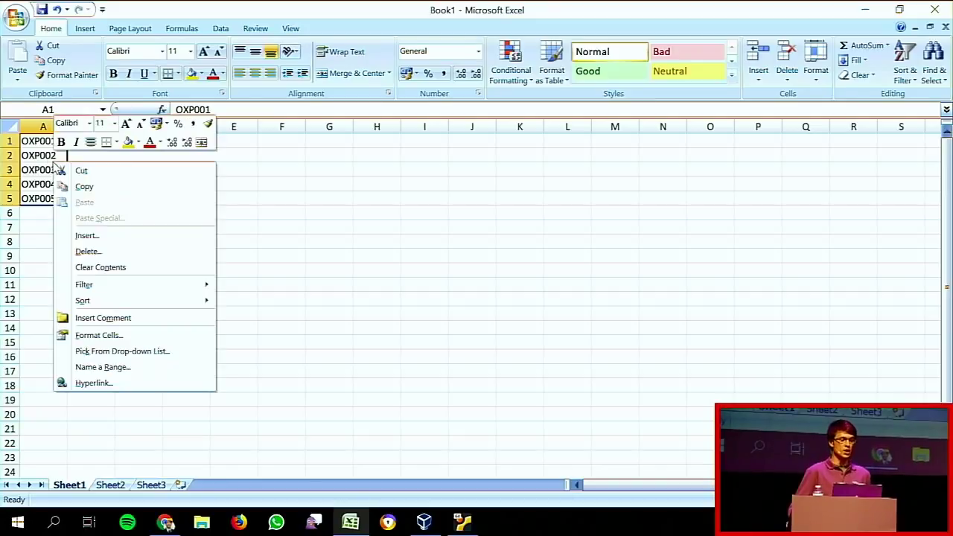
click(83, 186)
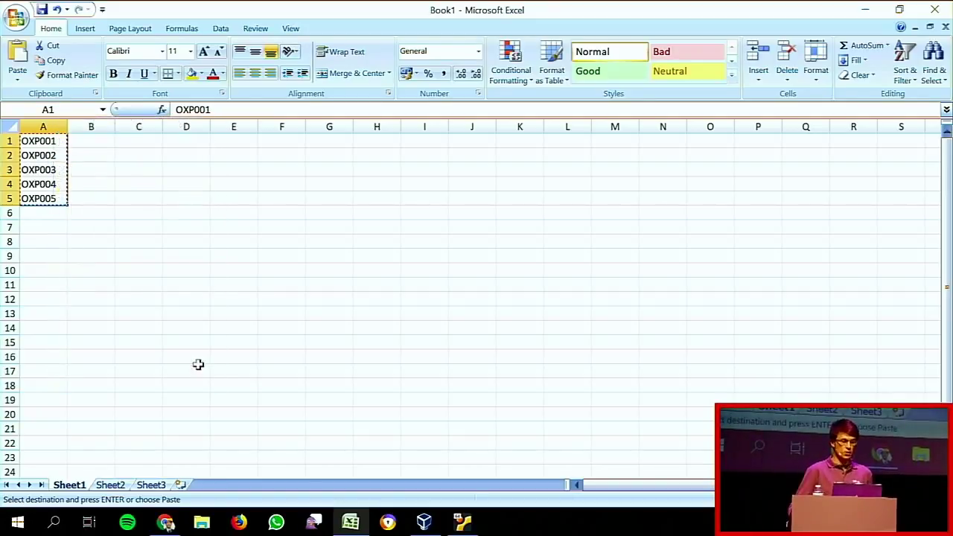
Return to Odoo and paste the copied serial numbers OXP001 to OXP005 into a new line of the detailed operations.
click(167, 524)
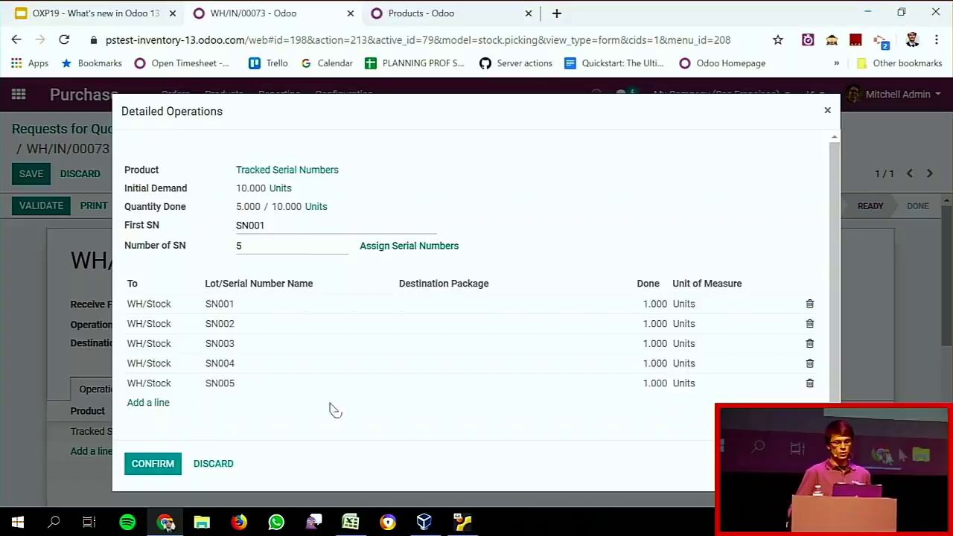
click(153, 403)
click(246, 402)
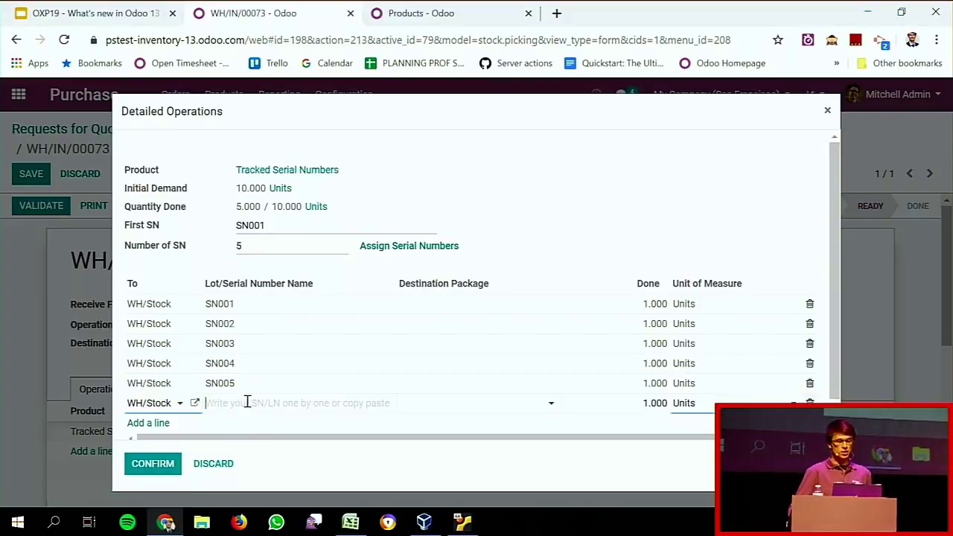
right_click(246, 403)
click(281, 284)
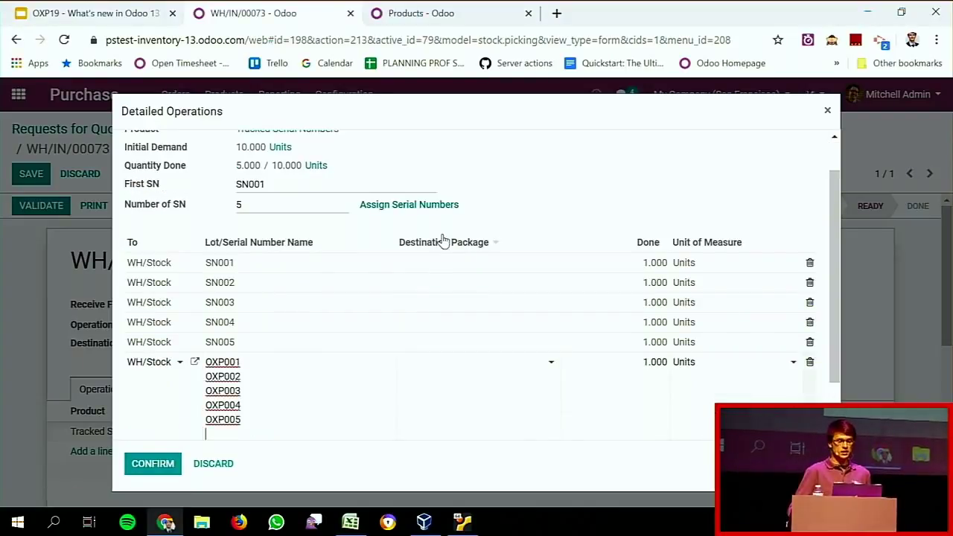
scroll(525, 344, down, 1)
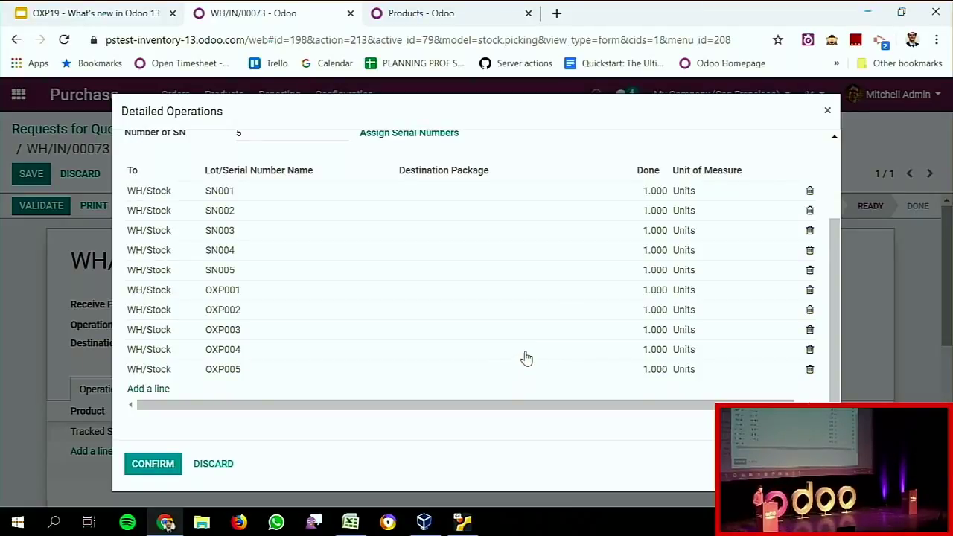
Close the detailed operations without confirming and switch back to the Google Slides deck.
click(830, 110)
click(72, 11)
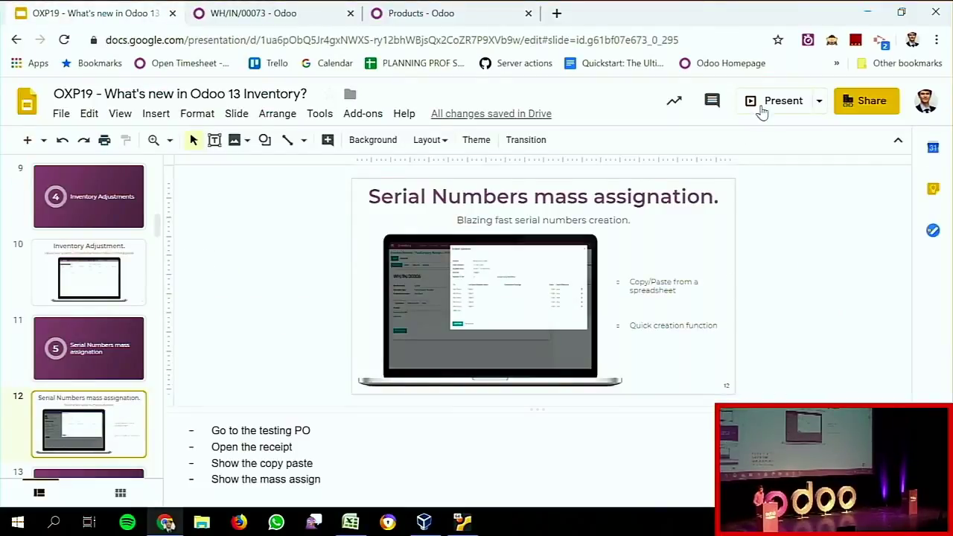
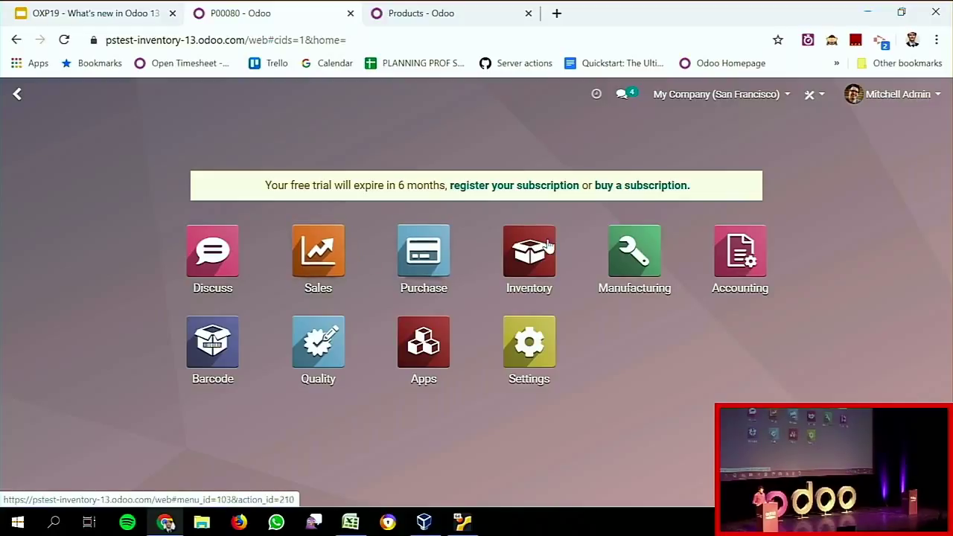
Create a new product named "FIFO Automated" in the Inventory app.
click(528, 251)
click(280, 100)
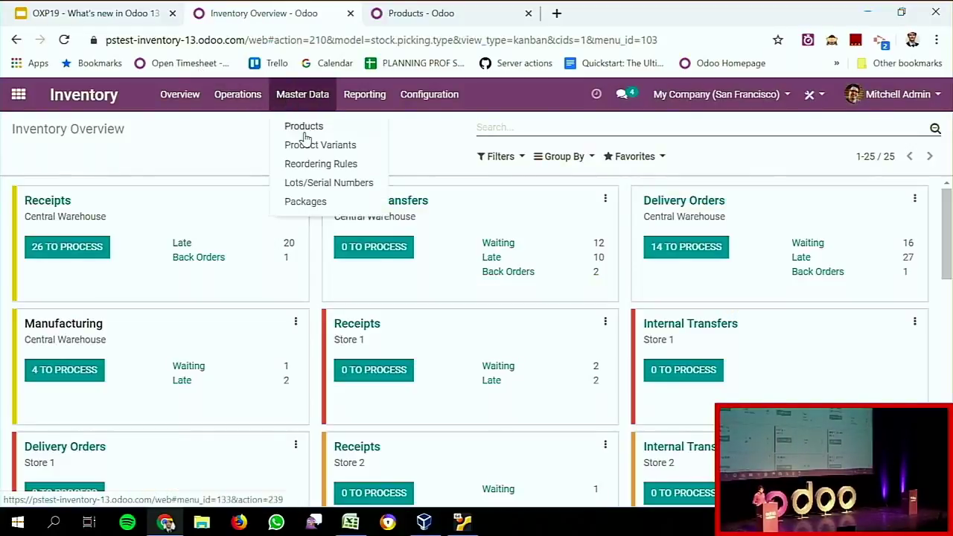
click(304, 128)
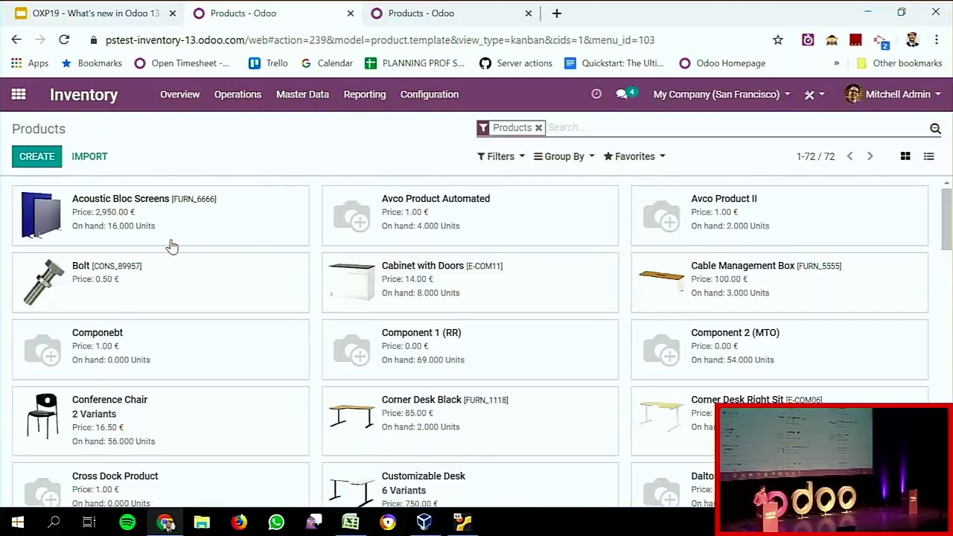
click(36, 157)
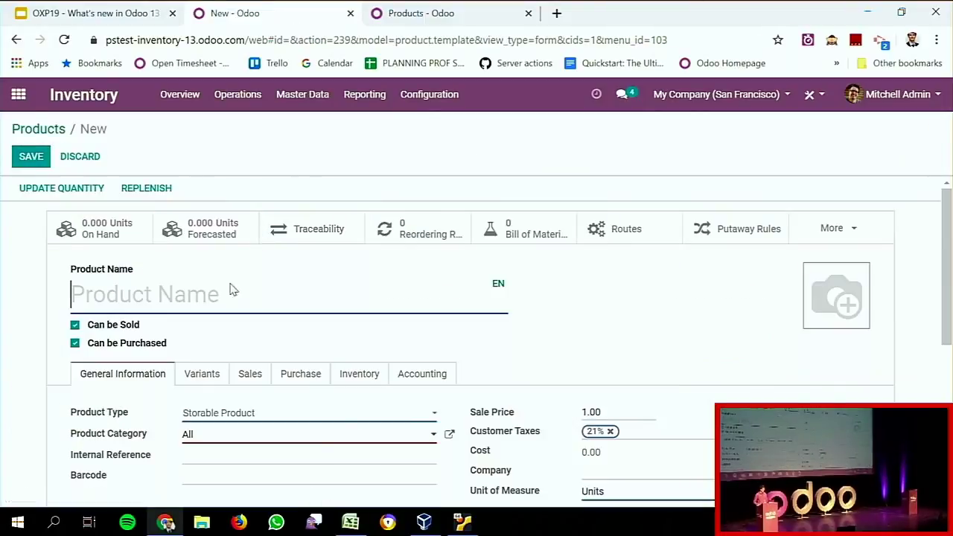
text(FIFO )
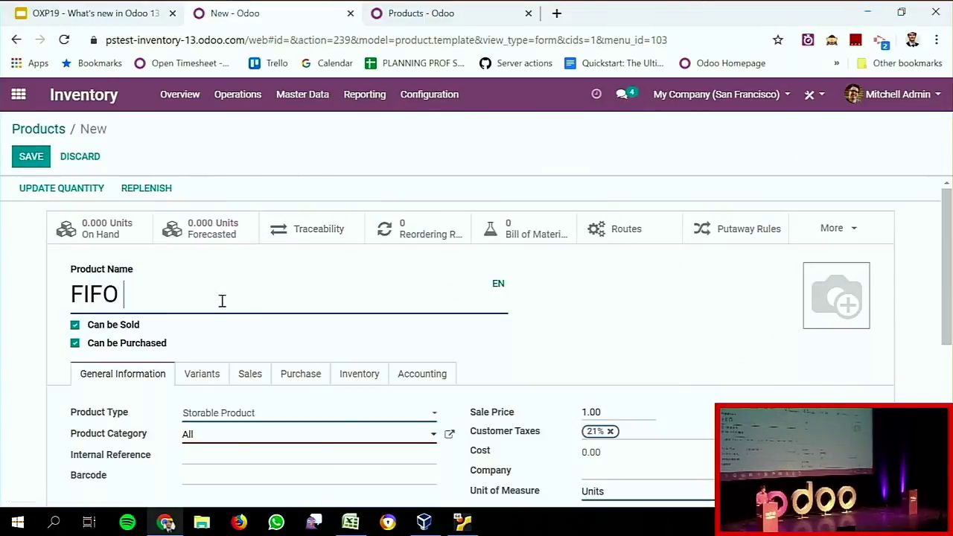
text(Automated)
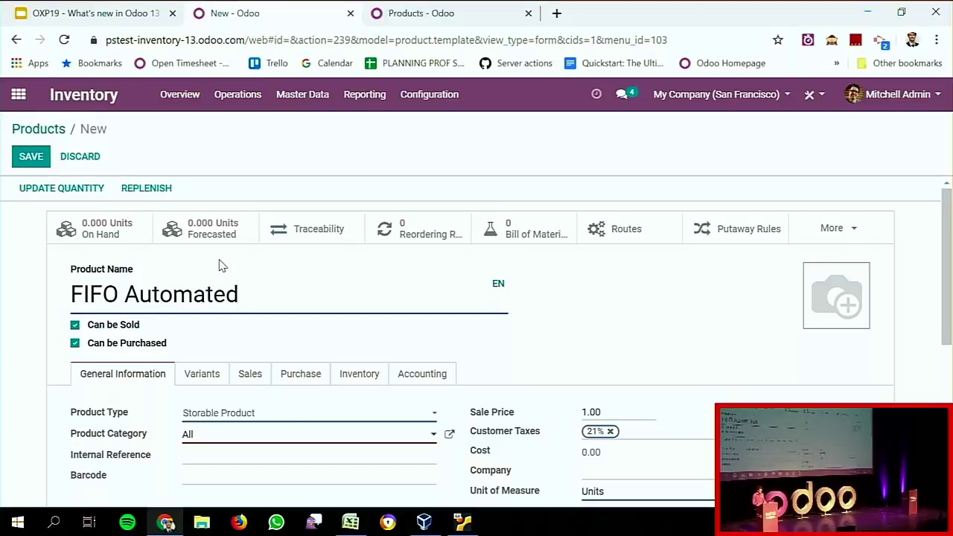
Set the new product's category to All / FIFO Automated.
click(189, 435)
text(FIFO )
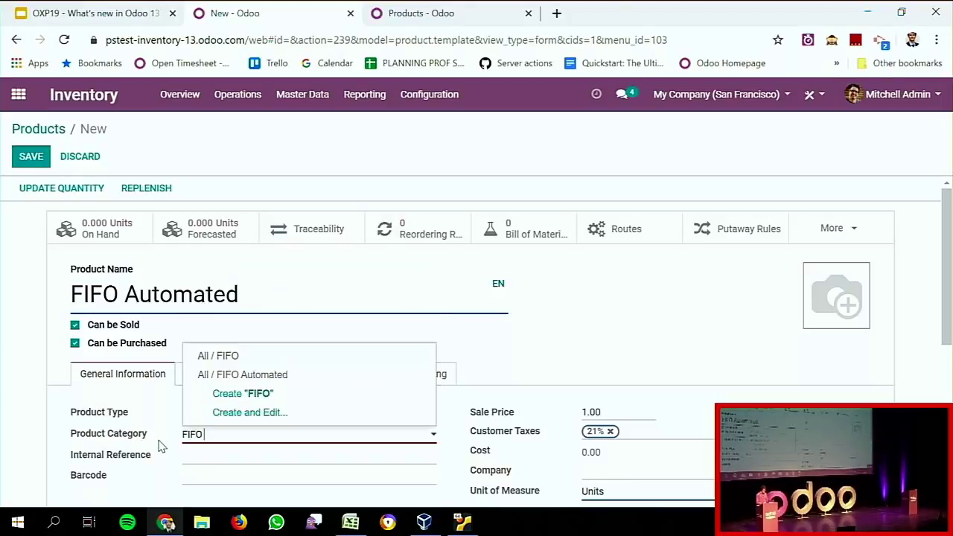
text(Autro)
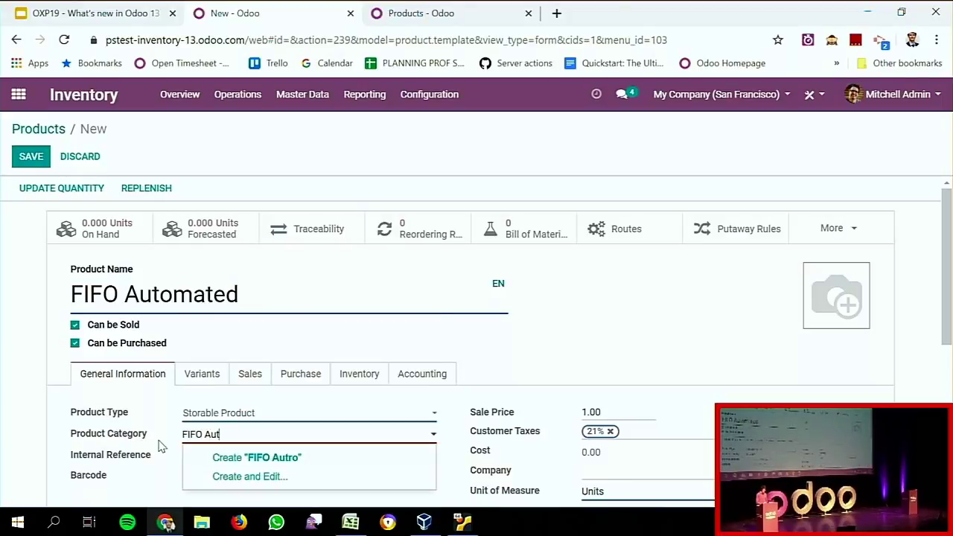
click(213, 376)
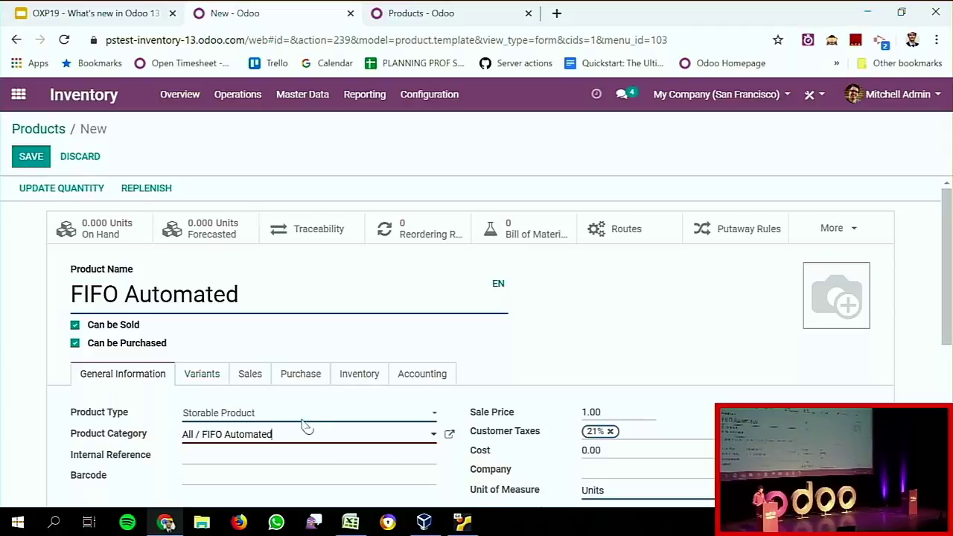
Add Azure Interior as a vendor at a price of 10 to the FIFO Automated product and save the product.
scroll(312, 432, down, 1)
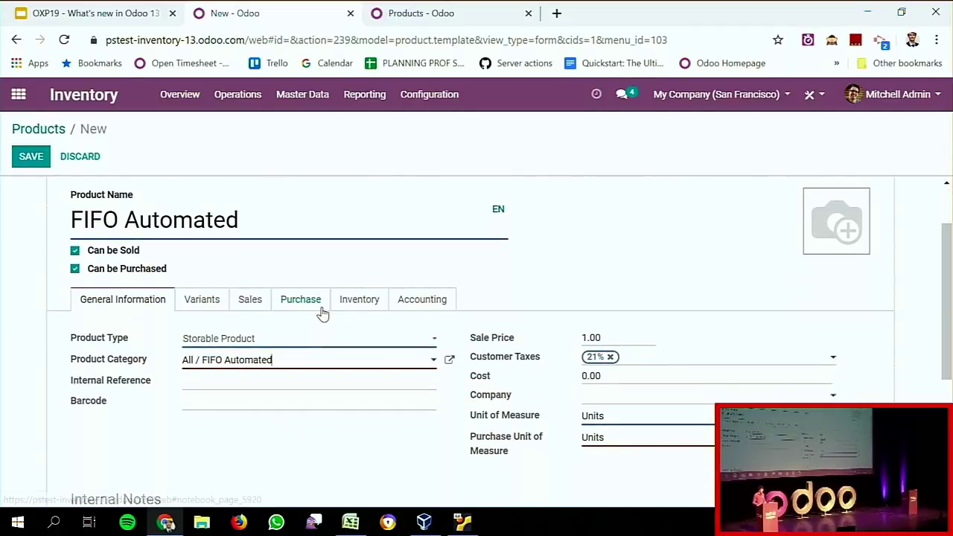
click(361, 302)
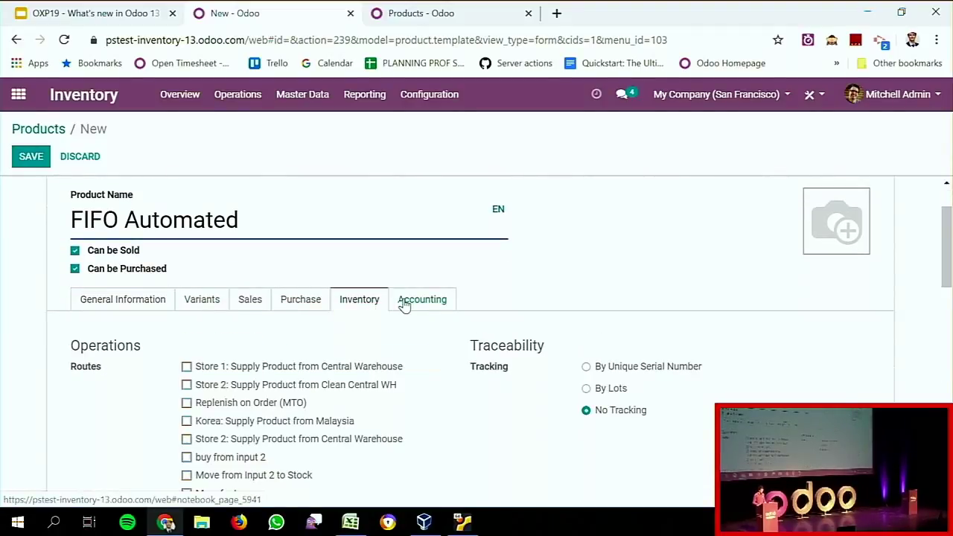
click(301, 306)
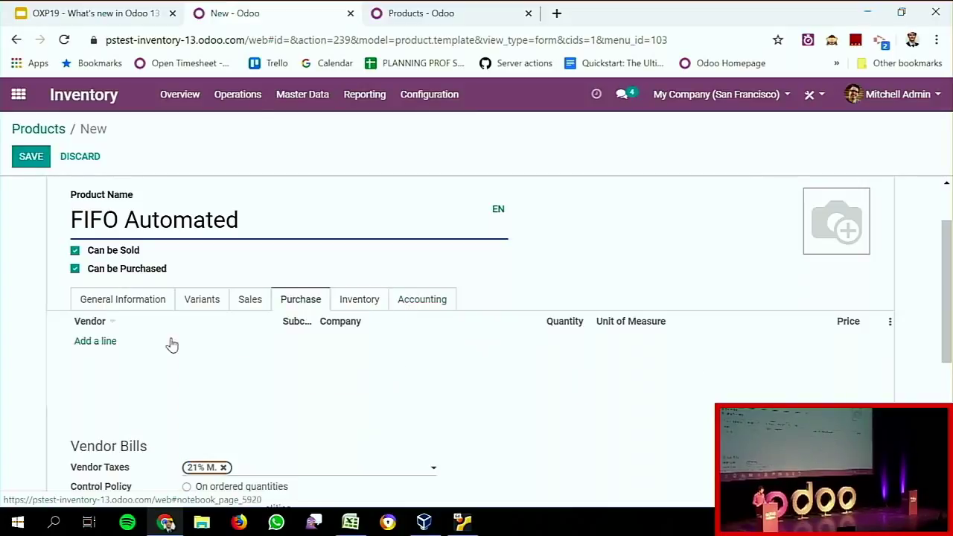
click(110, 344)
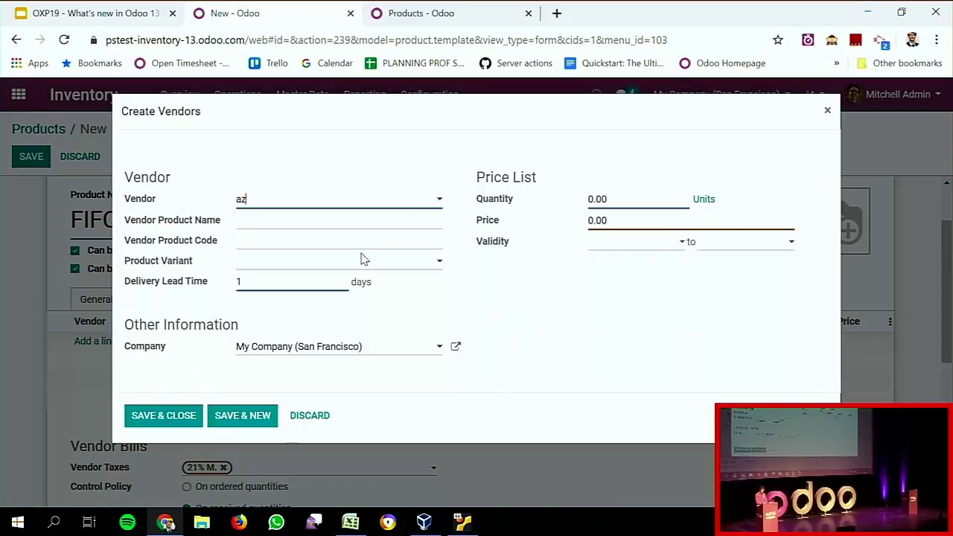
text(azure)
key(Down)
key(Down)
key(Down)
key(Return)
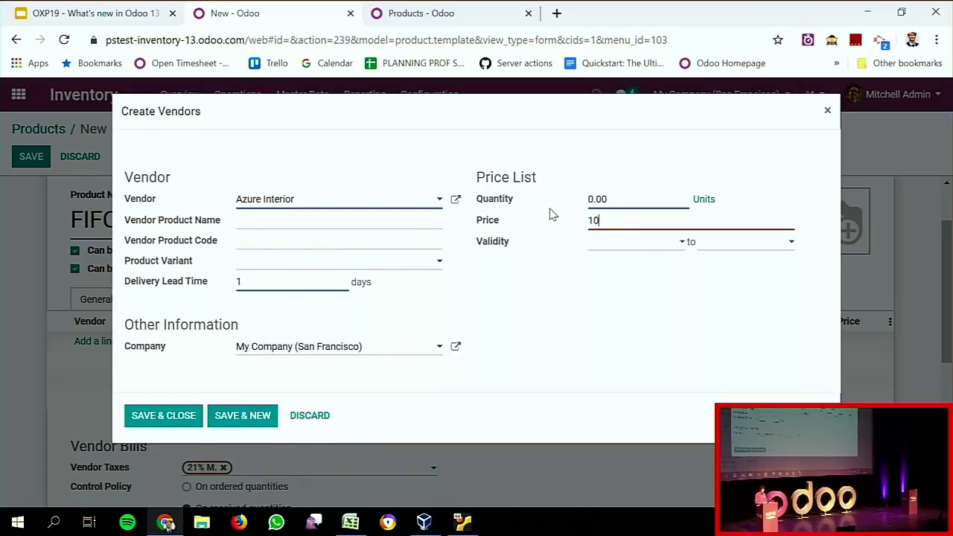
click(177, 414)
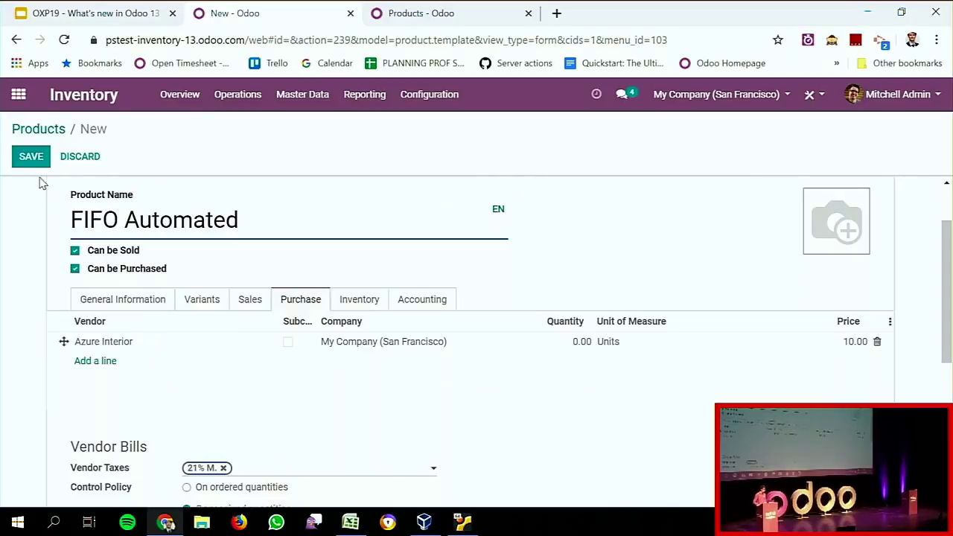
click(33, 158)
click(145, 310)
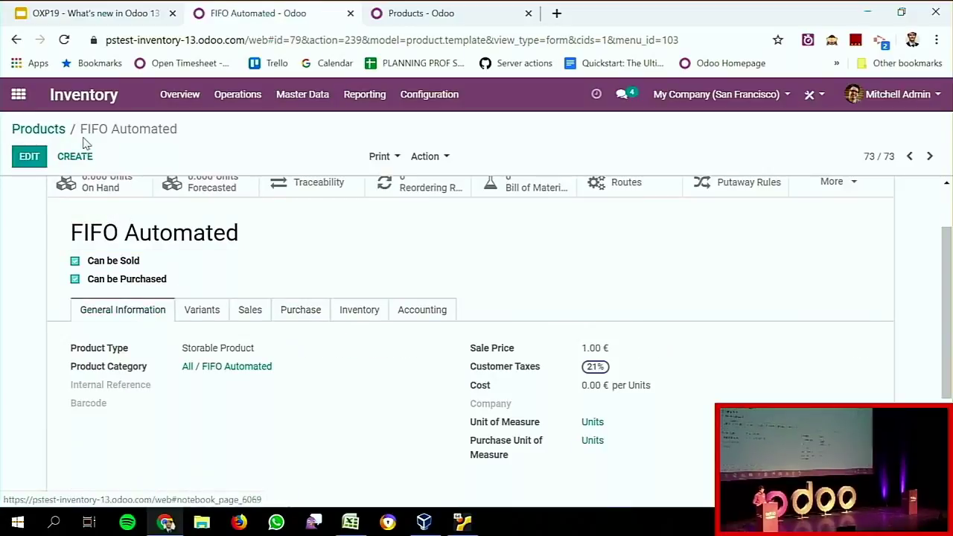
click(18, 95)
click(318, 251)
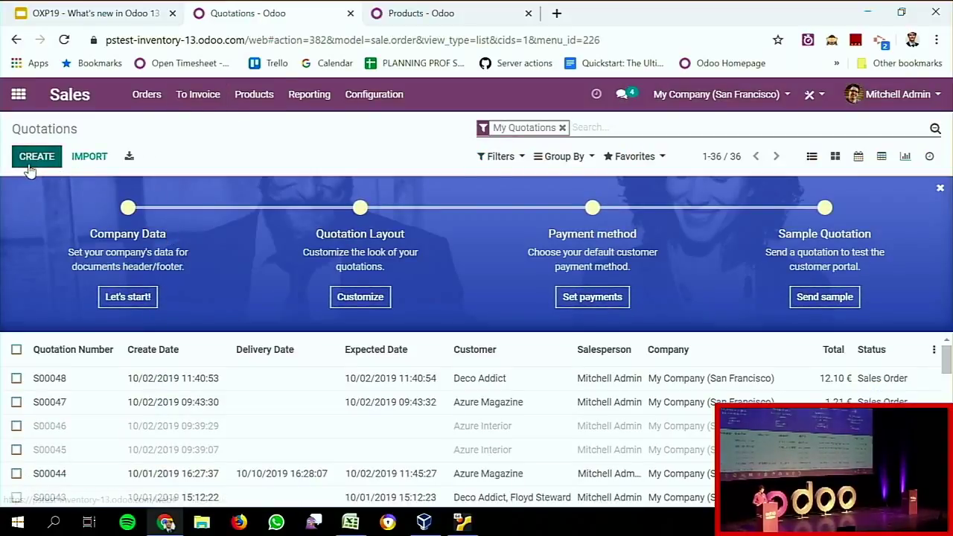
click(37, 156)
Create a new request for quotation in the Purchase app with the Azure Interior contact person as vendor.
click(18, 94)
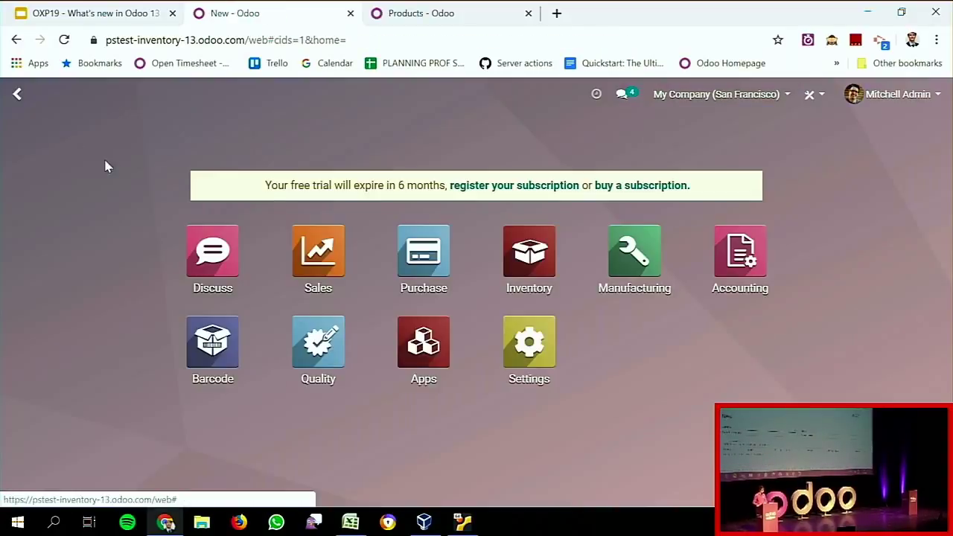
click(423, 251)
click(33, 156)
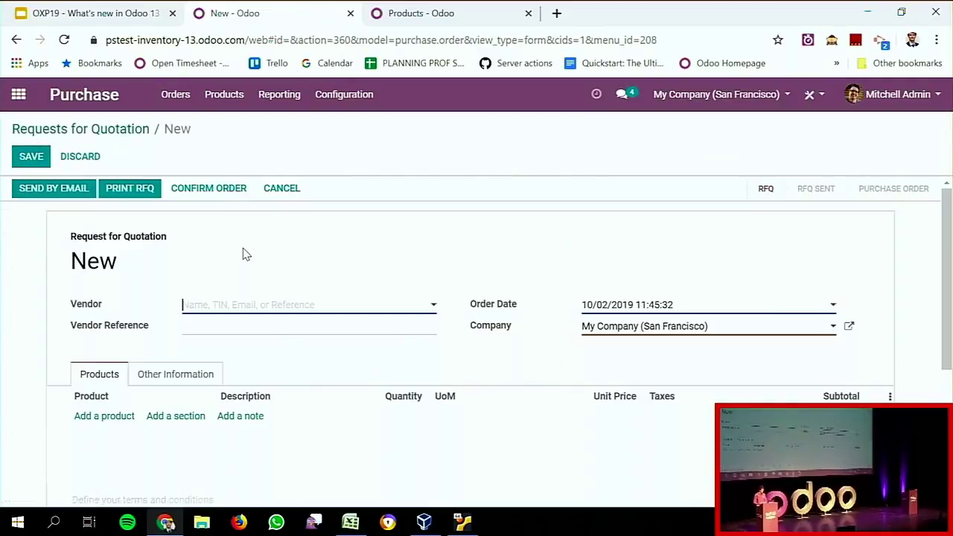
text(azure)
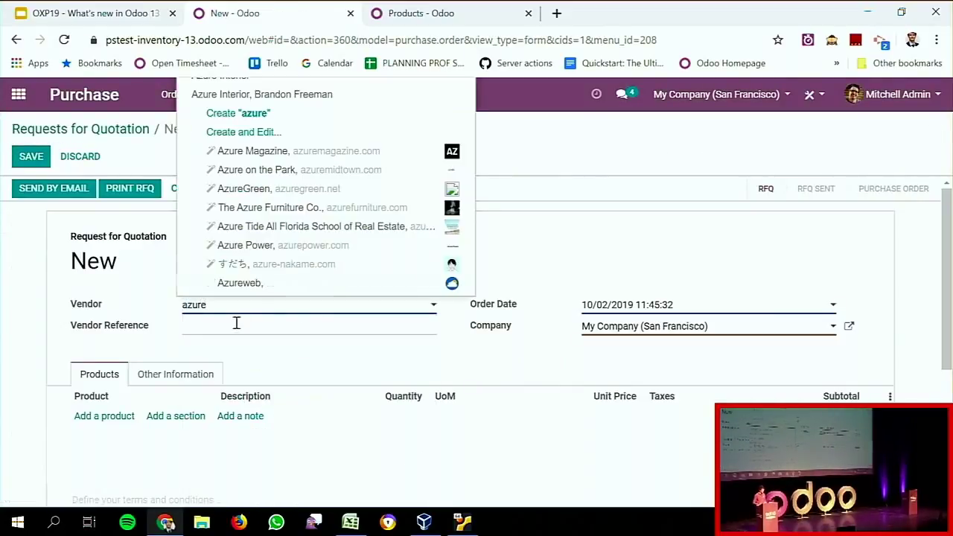
click(261, 95)
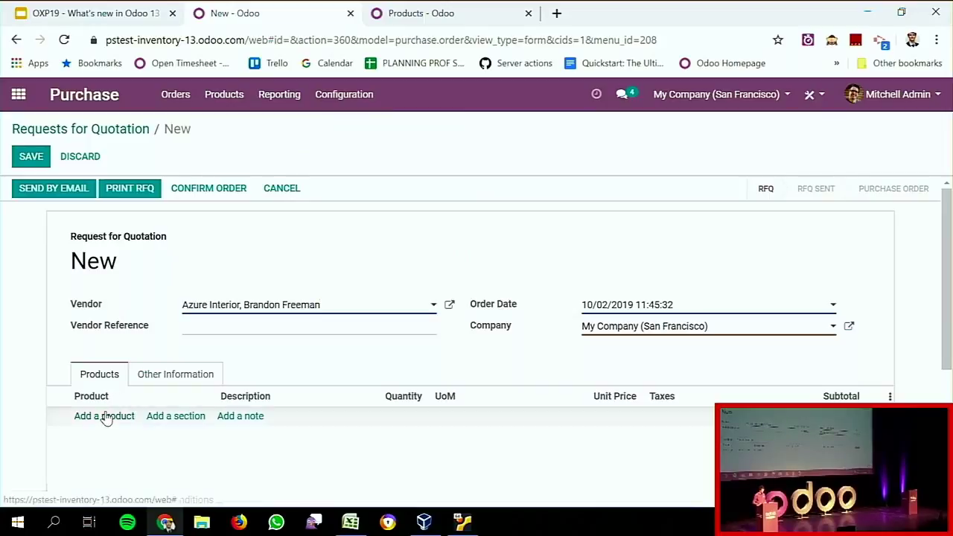
Add 8 units of FIFO Automated to the request for quotation and confirm the order.
click(105, 416)
text(fifo aut)
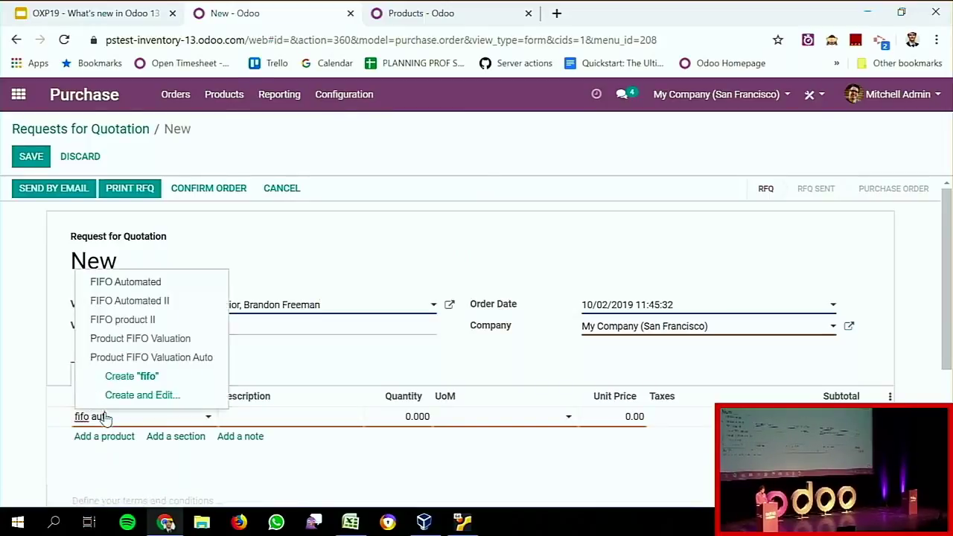
text(omated)
key(Return)
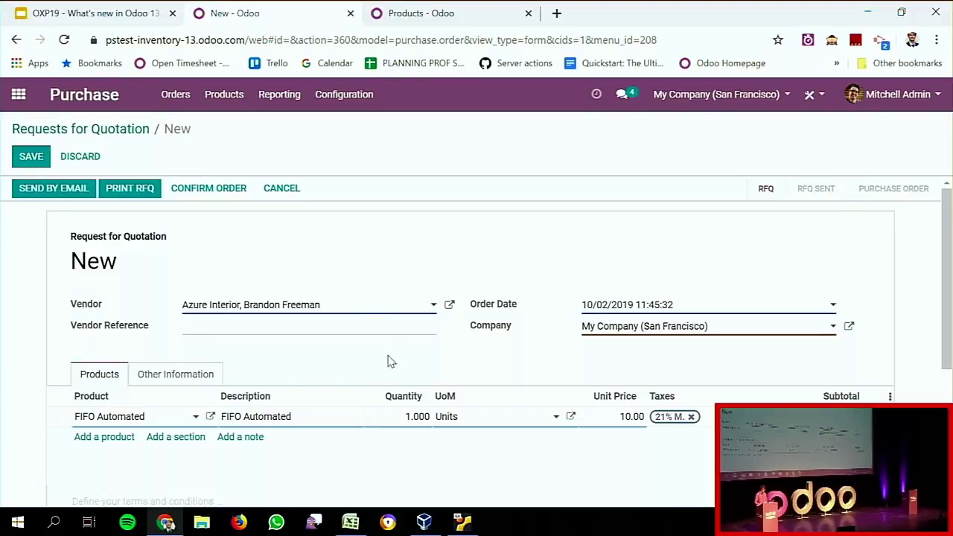
click(389, 419)
text(8)
click(484, 258)
click(202, 188)
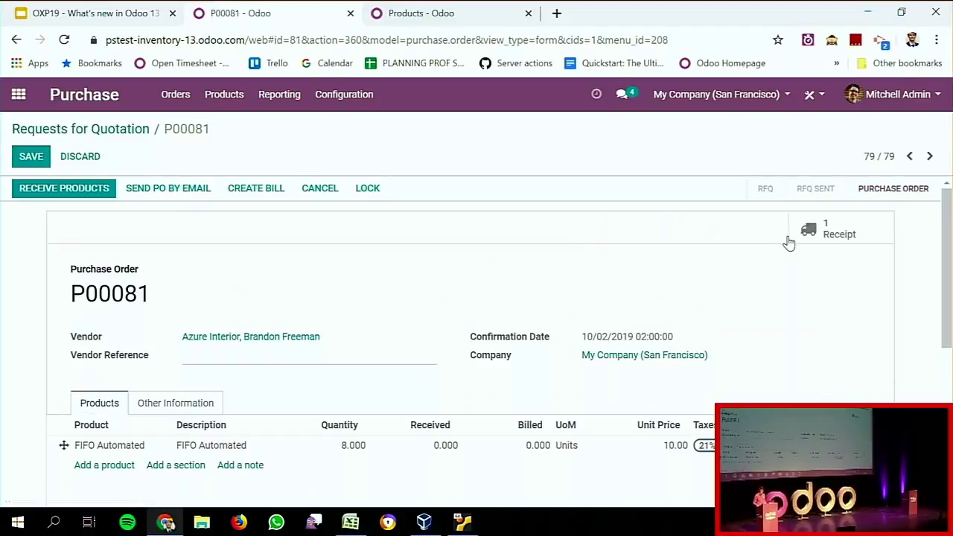
Open the purchase order's receipt and validate it for the full quantity.
click(830, 246)
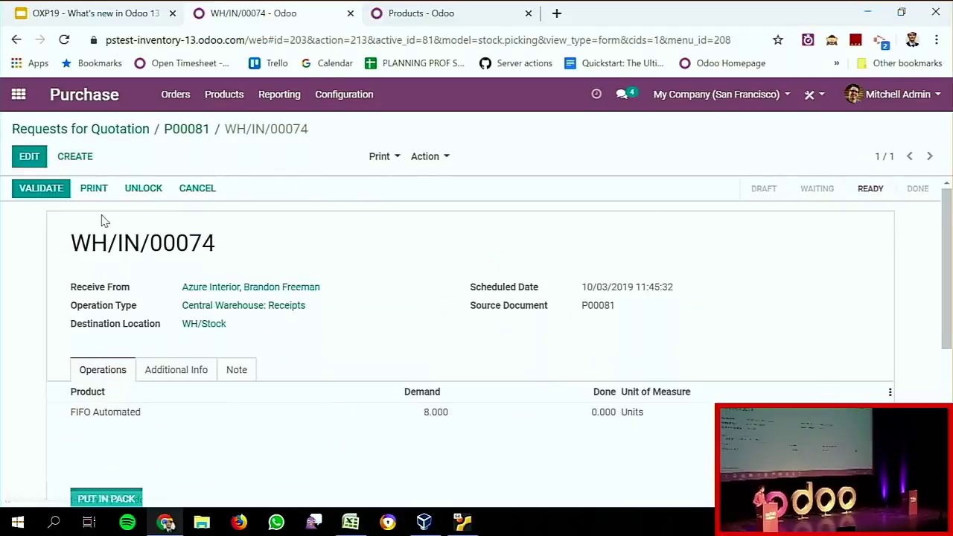
click(40, 190)
click(146, 227)
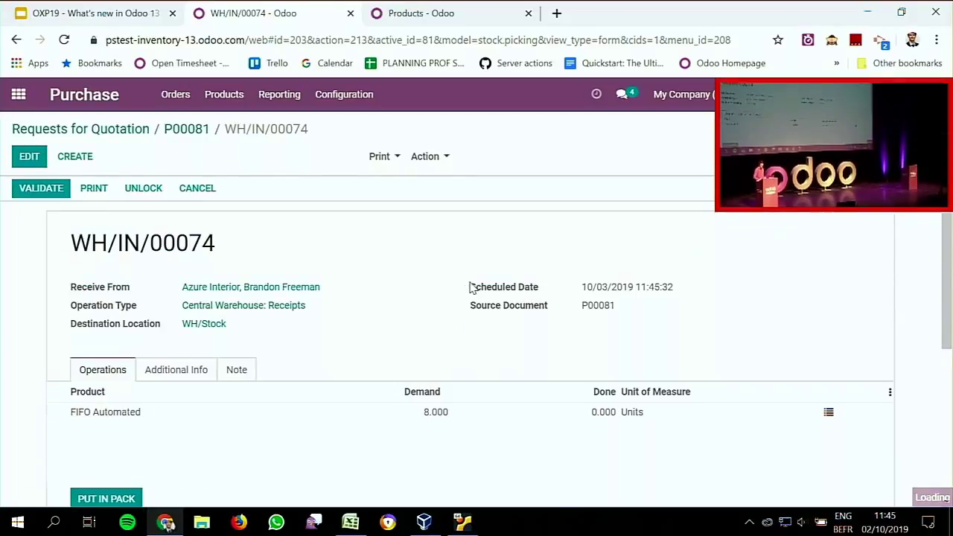
Examine the receipt's stock valuation and open the FIFO Automated valuation entry in detail.
click(877, 235)
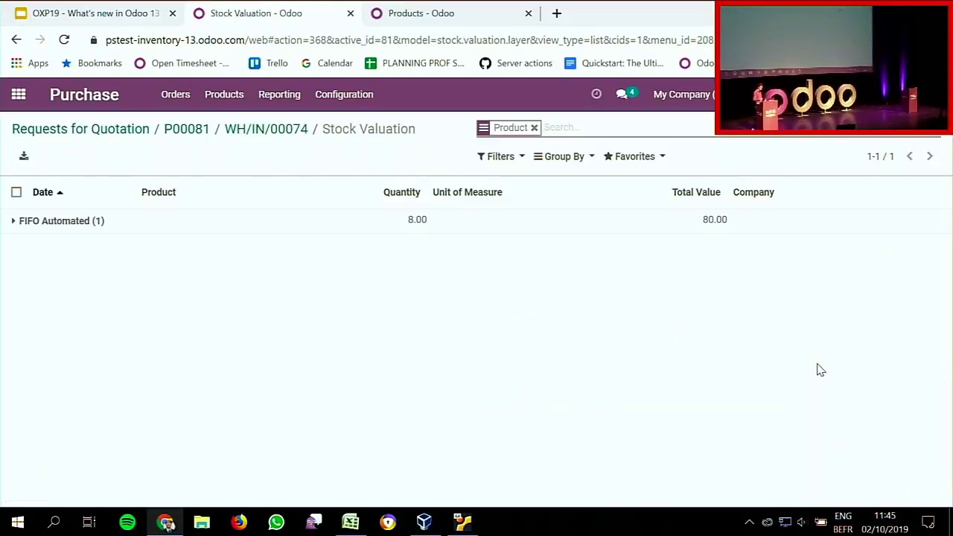
click(656, 233)
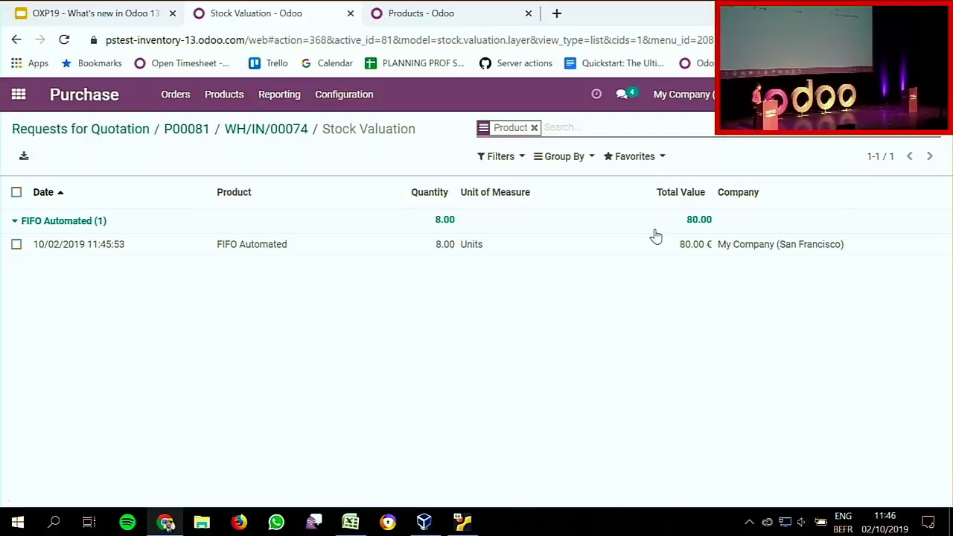
click(629, 251)
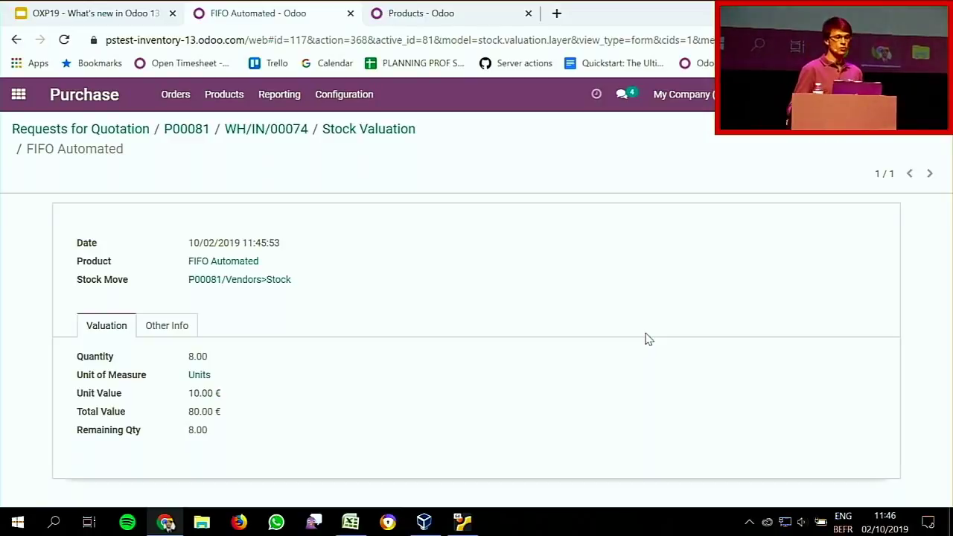
Return to the purchase order and duplicate it as a new request for quotation.
click(187, 131)
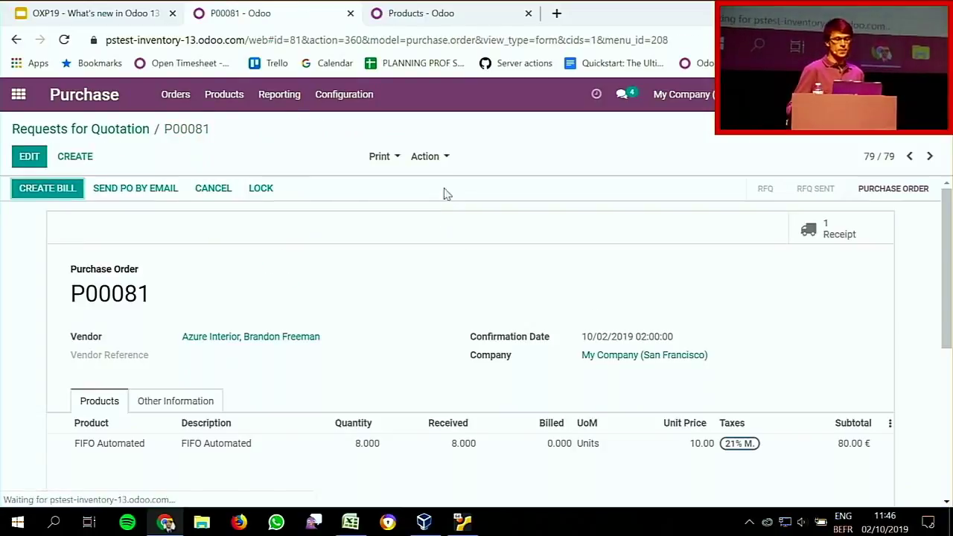
click(438, 156)
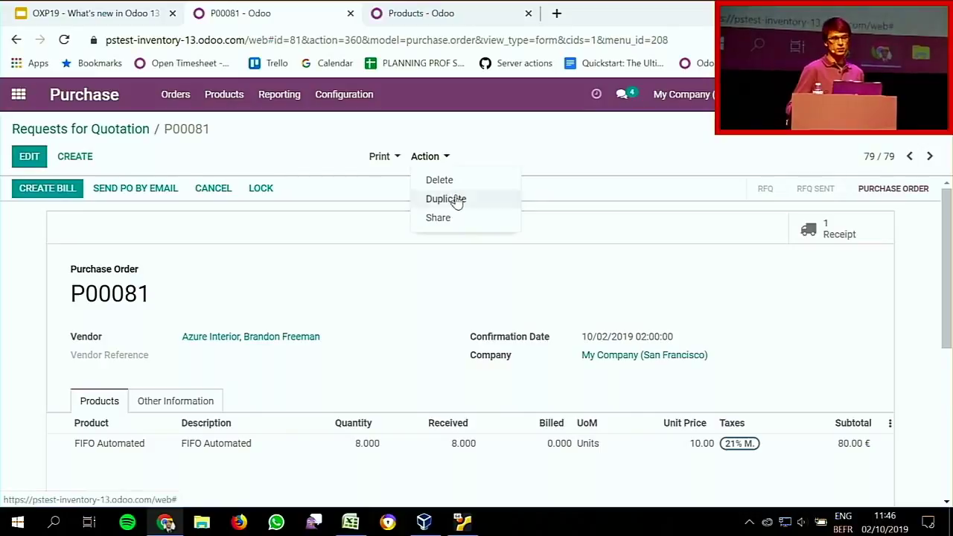
click(453, 198)
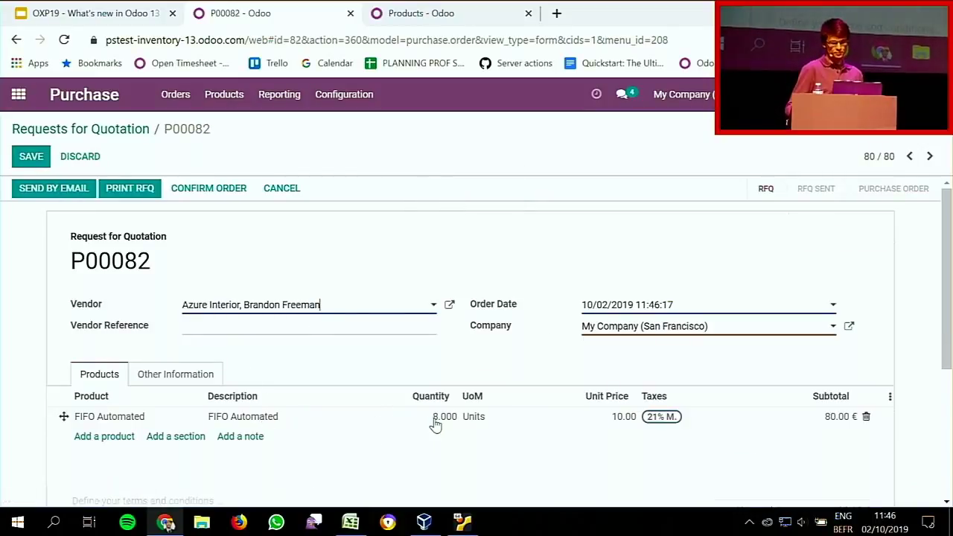
Set the duplicated FIFO Automated line to 4 units at a unit price of 16, and confirm the order.
click(435, 420)
click(588, 430)
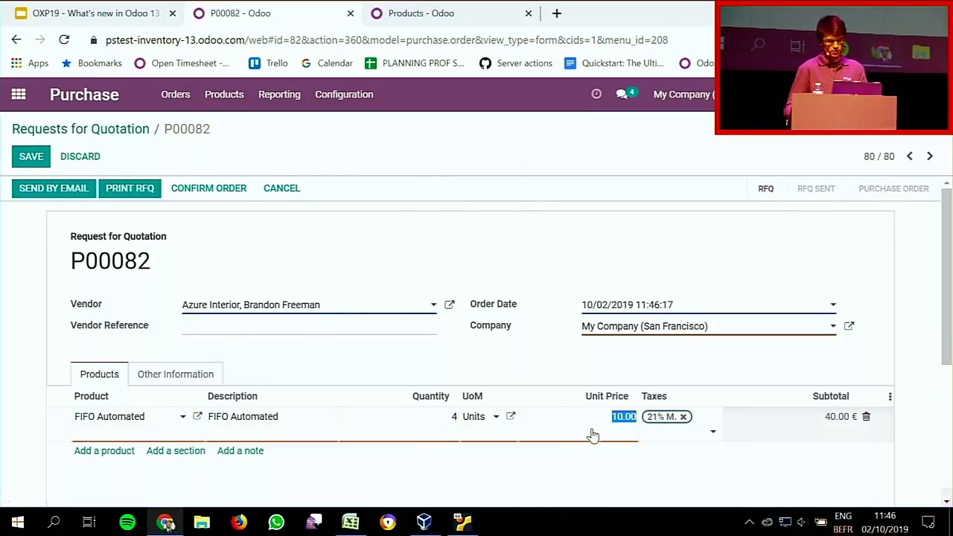
click(484, 275)
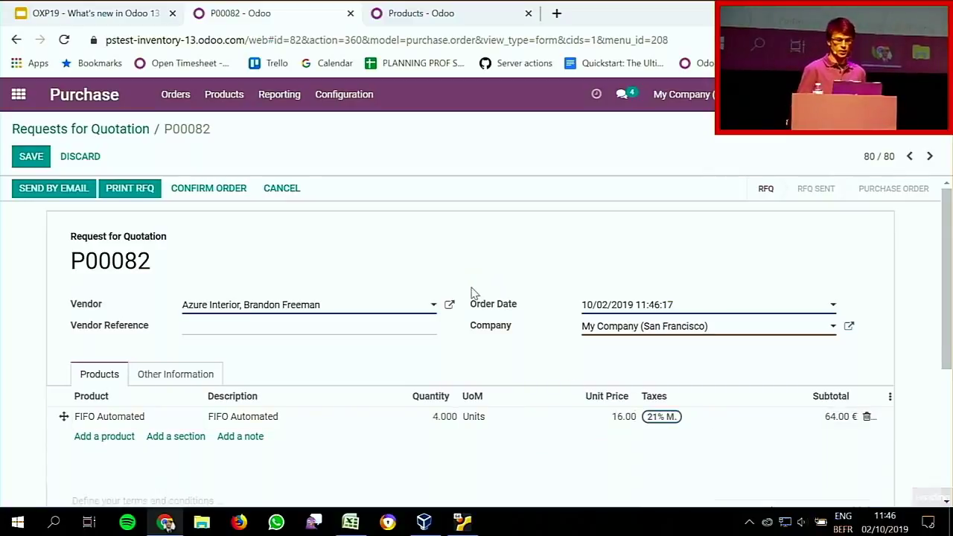
click(20, 156)
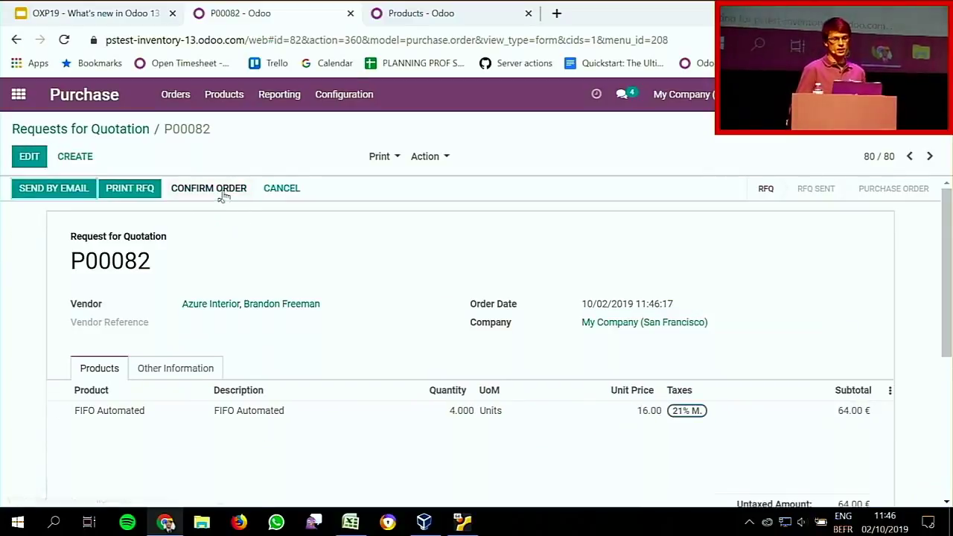
click(221, 191)
Receive the 4 ordered units by validating the receipt, and open that receipt's stock valuation.
click(42, 188)
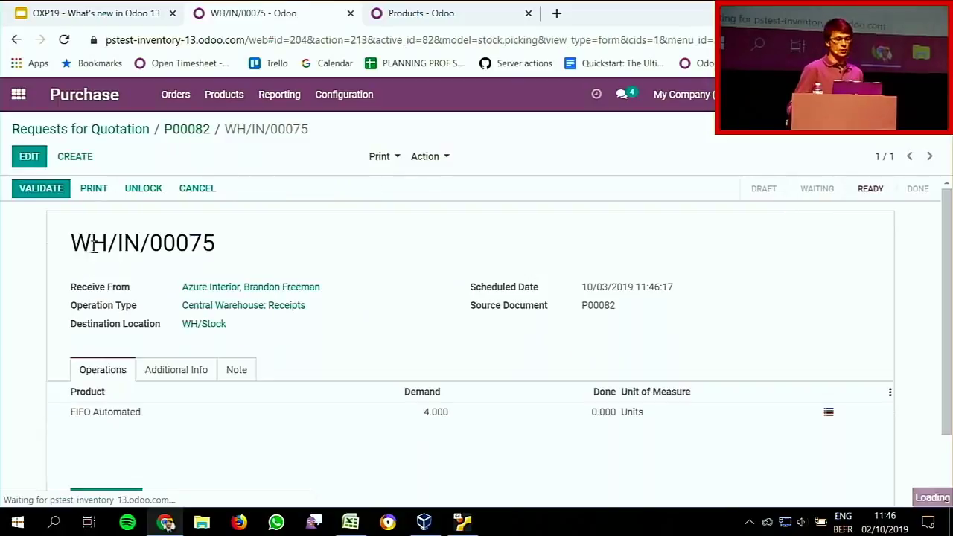
click(42, 191)
click(146, 227)
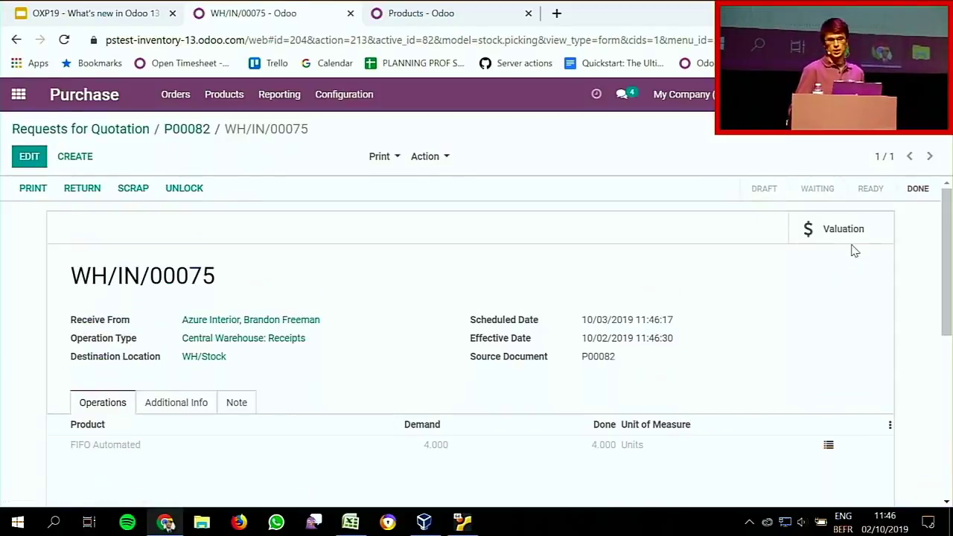
click(848, 237)
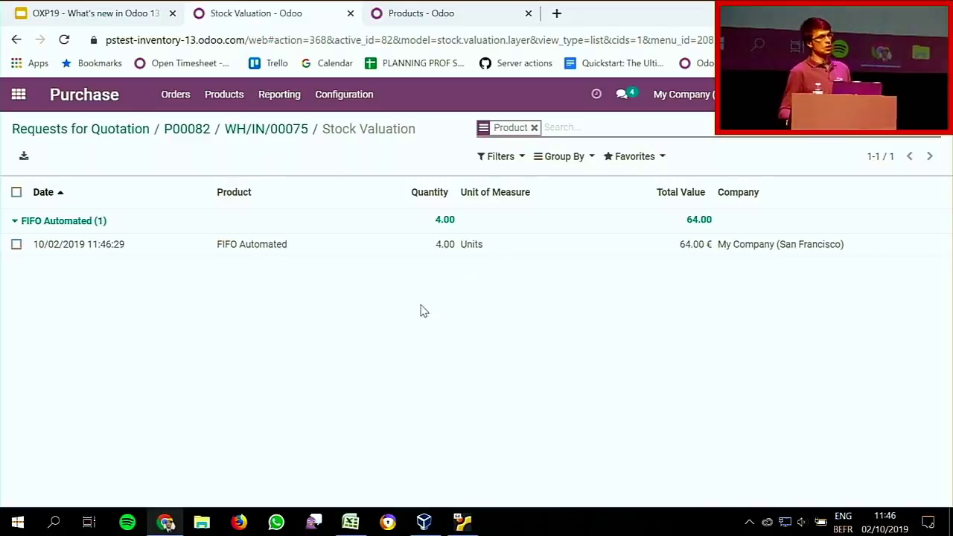
Open the Inventory Valuation report in the Inventory app and enter "fifo automa" as the search text.
click(15, 97)
click(528, 253)
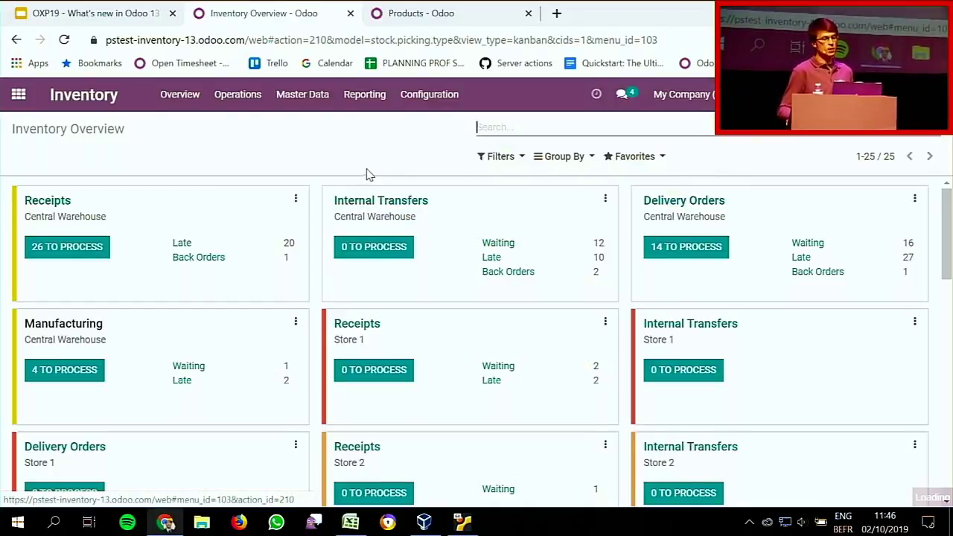
click(364, 94)
click(388, 183)
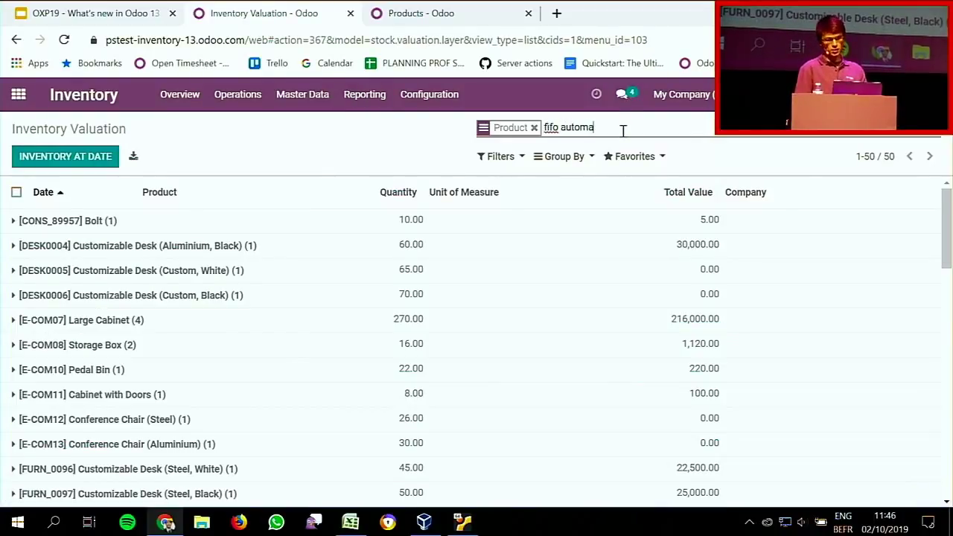
key(BackSpace)
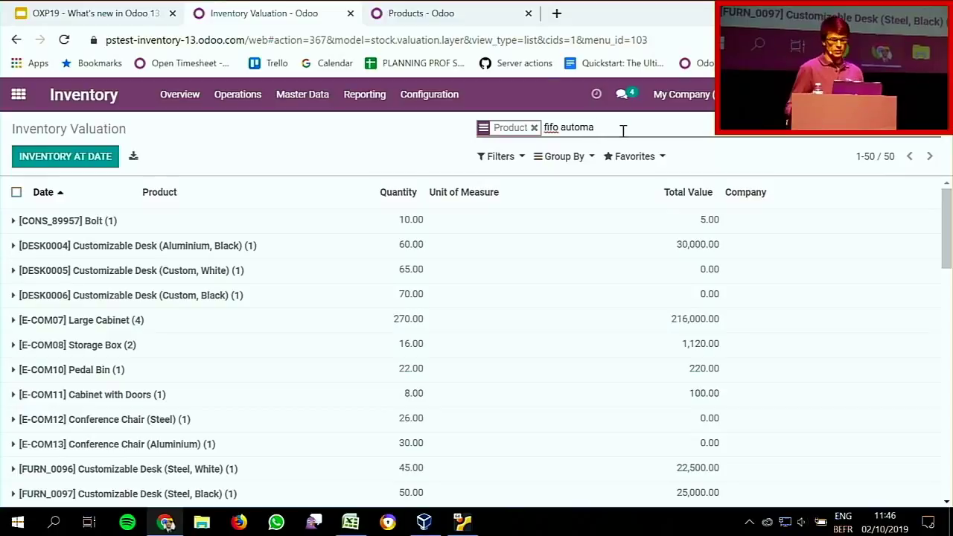
Filter the valuation report with a custom filter where Product contains "fifo", and expand the FIFO Automated group.
click(497, 158)
click(530, 181)
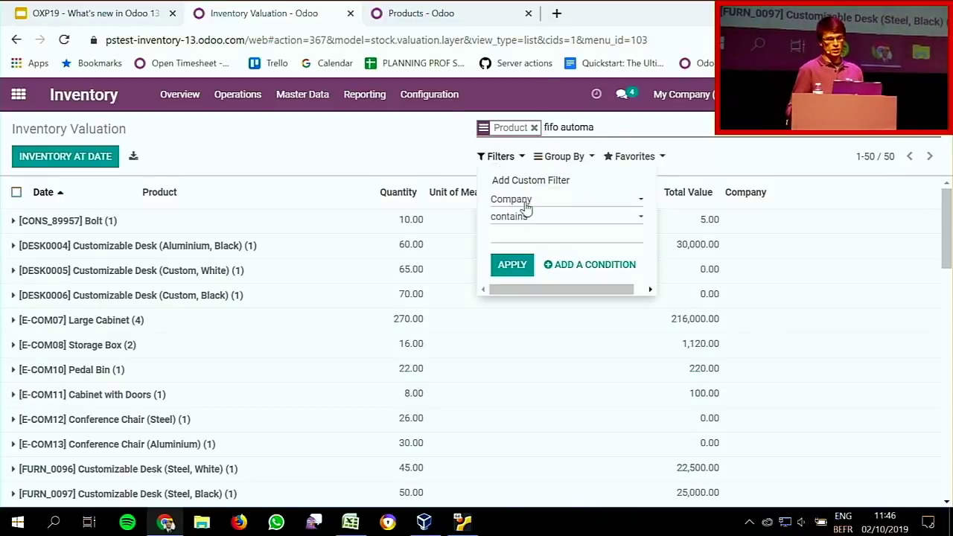
click(565, 199)
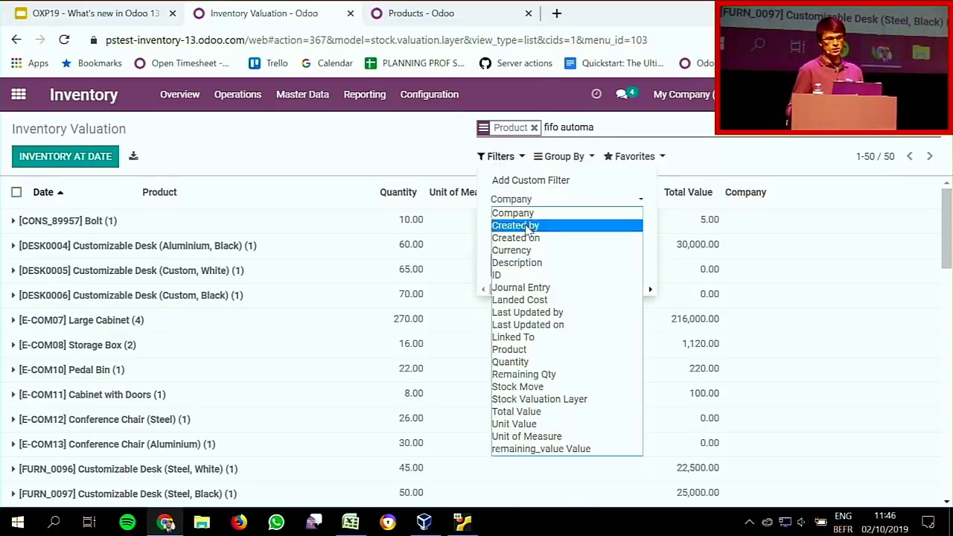
click(512, 349)
text(fifo)
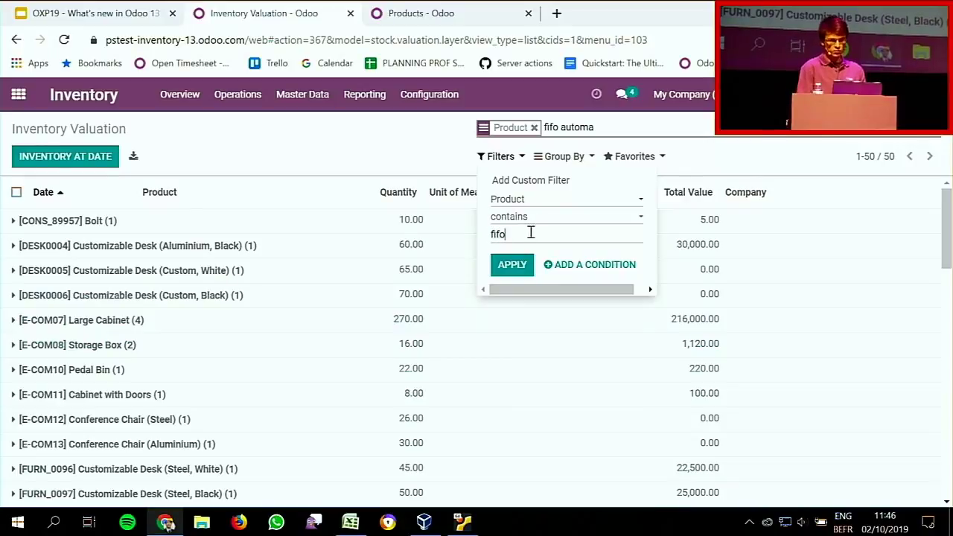
click(527, 263)
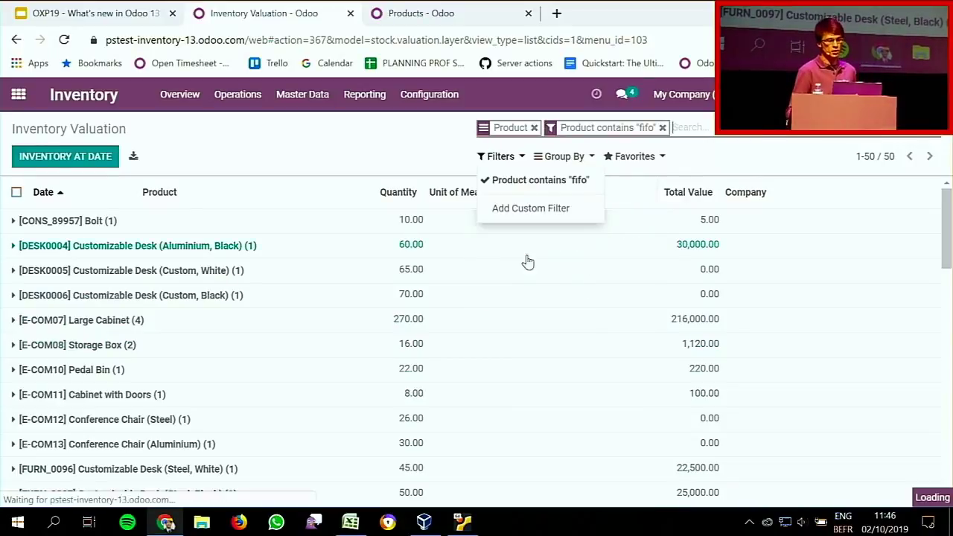
click(406, 161)
click(209, 228)
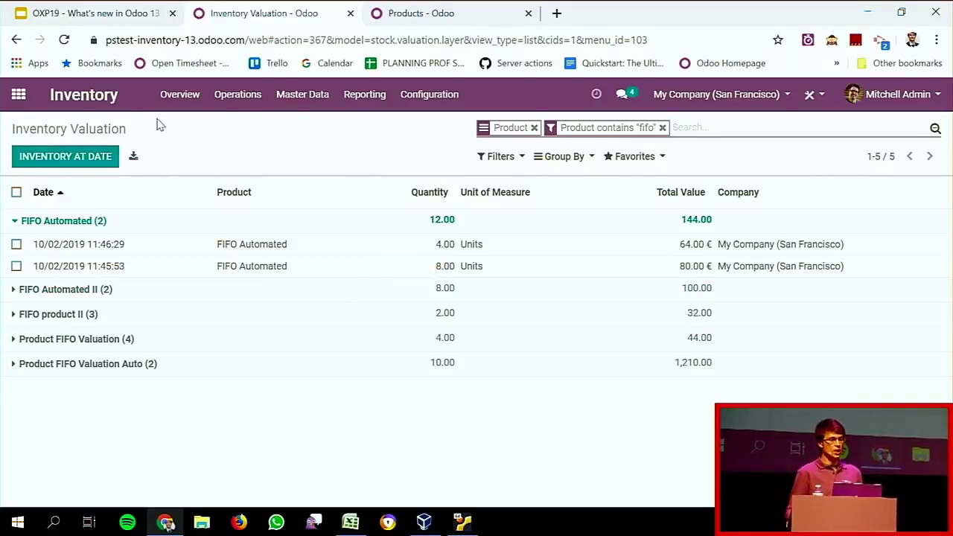
Search the Purchase app's orders for product "fifo", then open the order for 8 FIFO Automated units and its receipt.
click(19, 96)
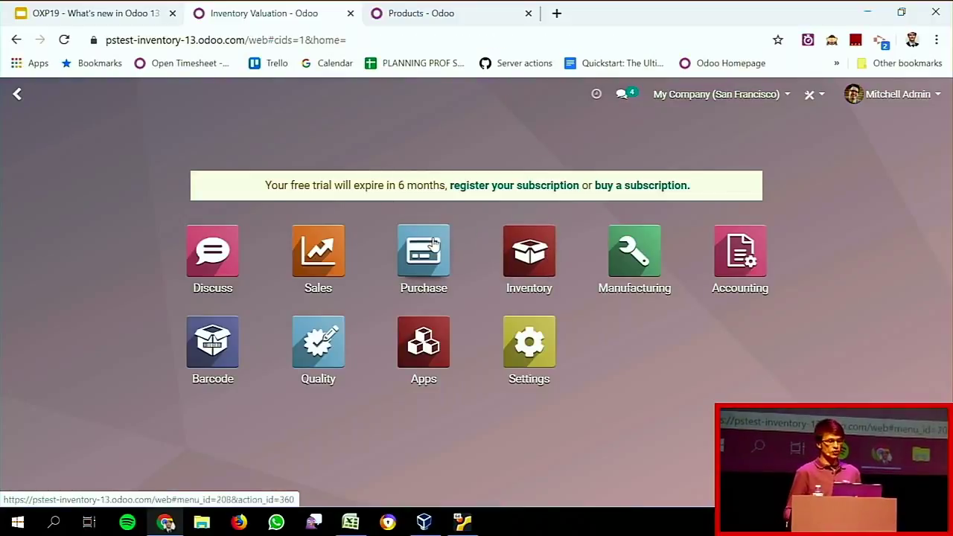
click(413, 213)
text(fifo)
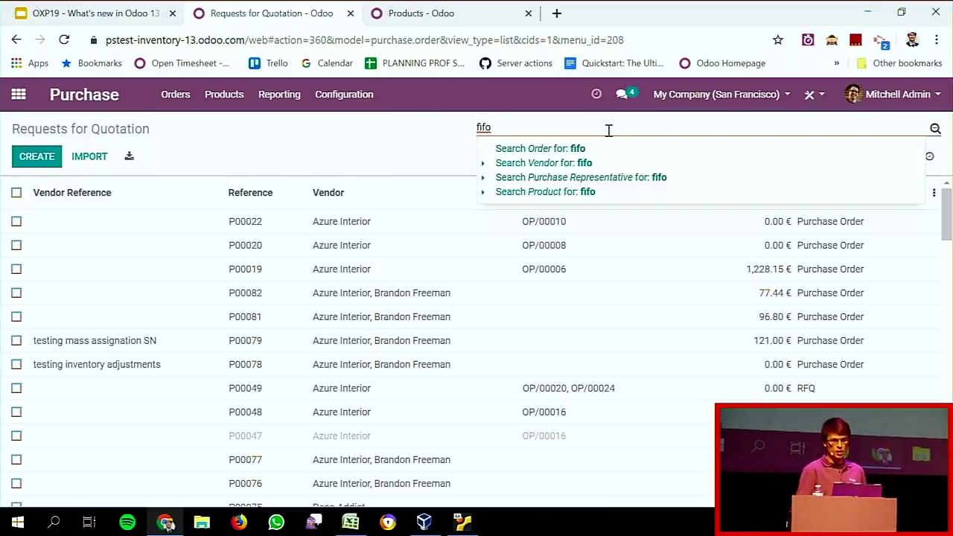
key(Right)
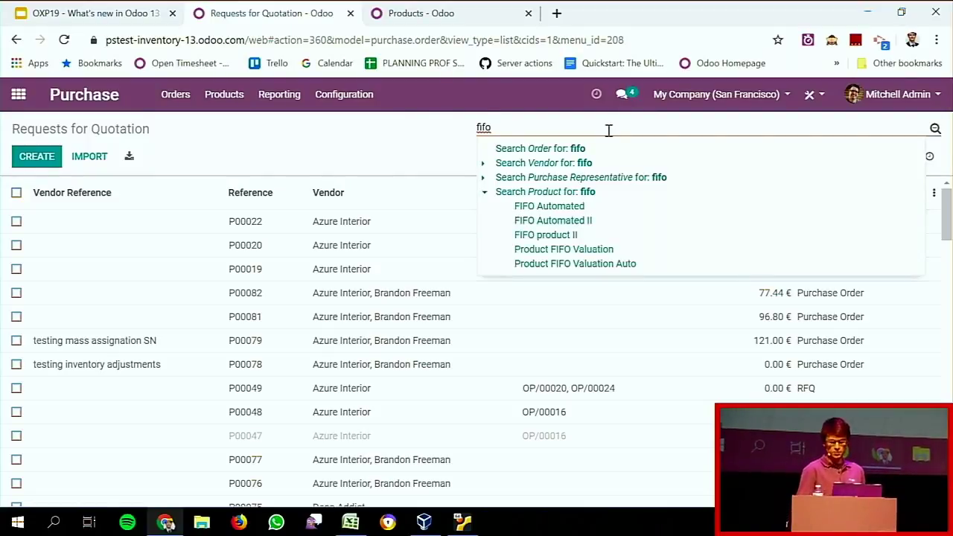
key(Down)
key(Return)
click(408, 248)
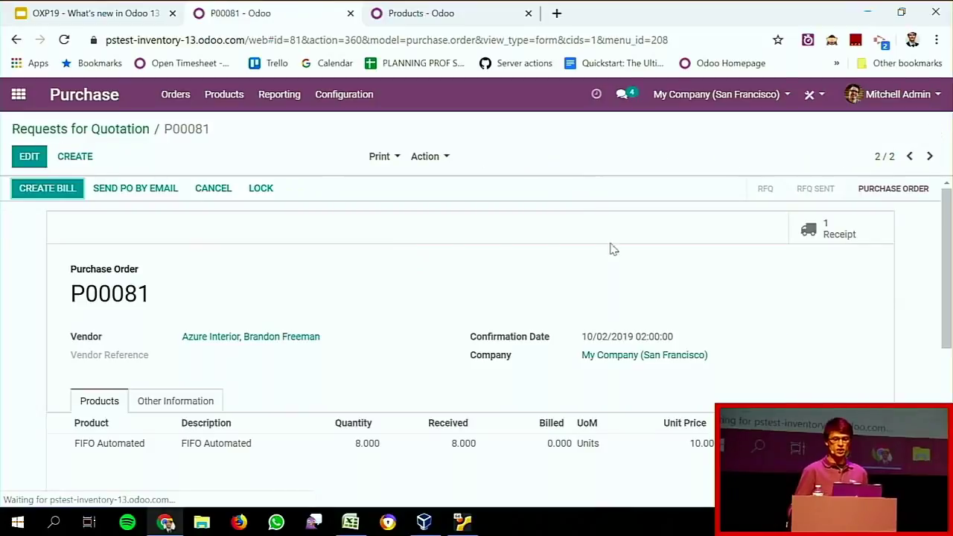
click(809, 226)
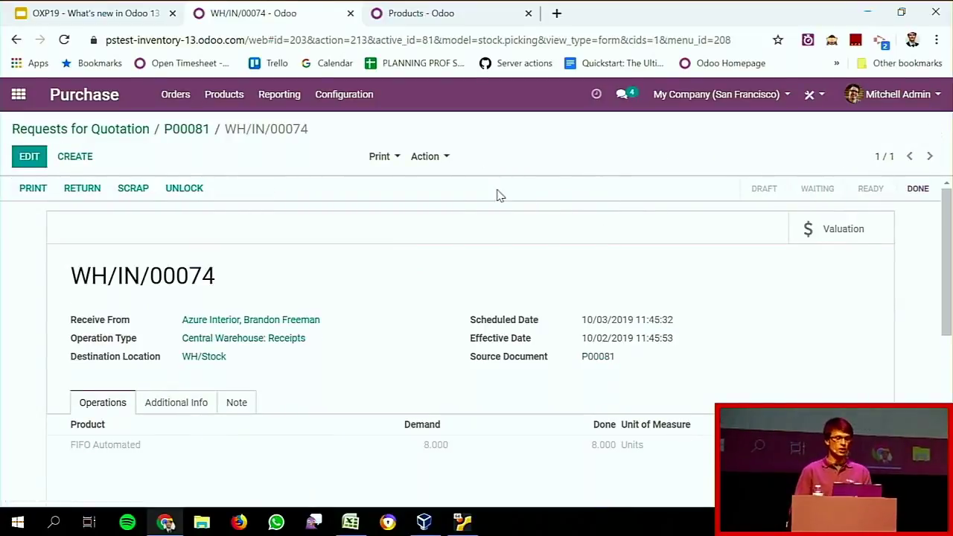
In the other Odoo browser tab, create a new vendor bill in the Accounting app with Customs as the vendor.
click(423, 13)
click(27, 101)
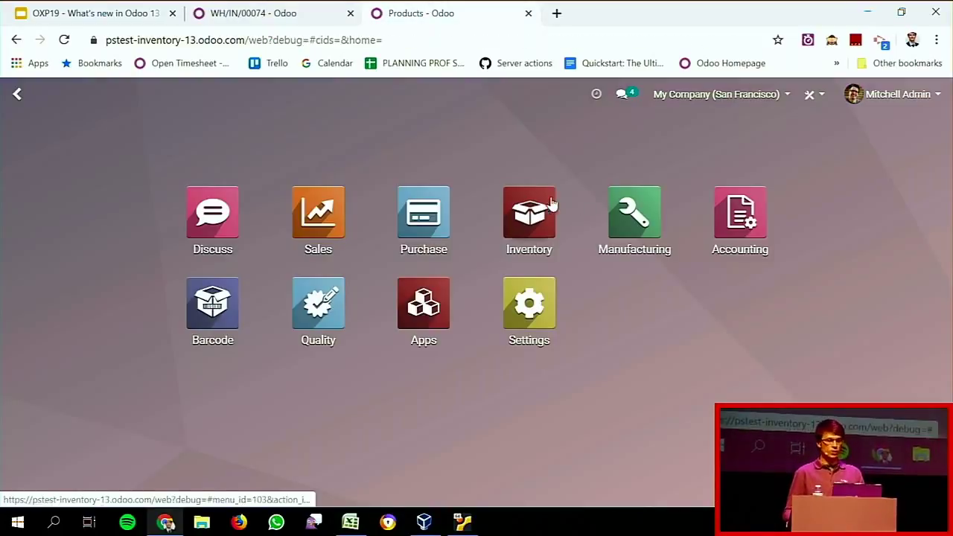
click(738, 216)
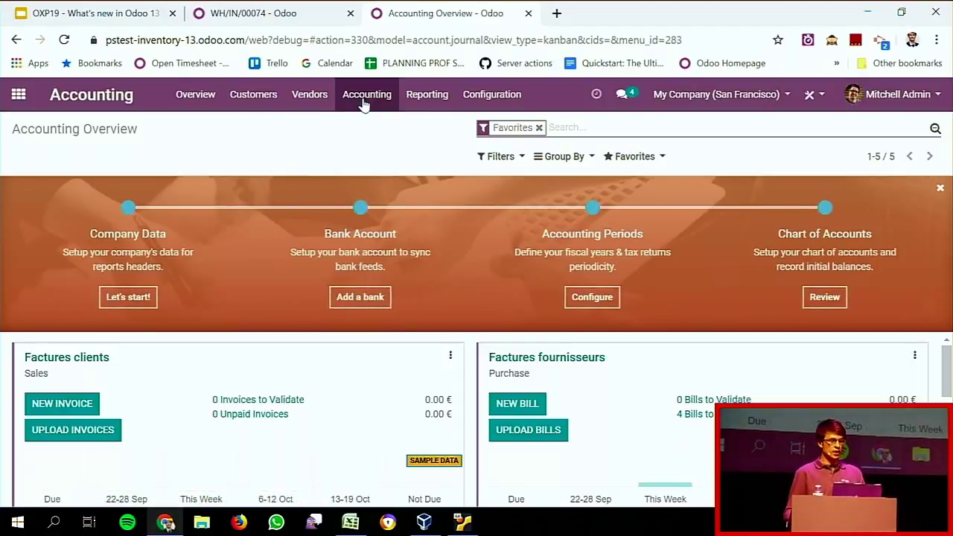
click(318, 97)
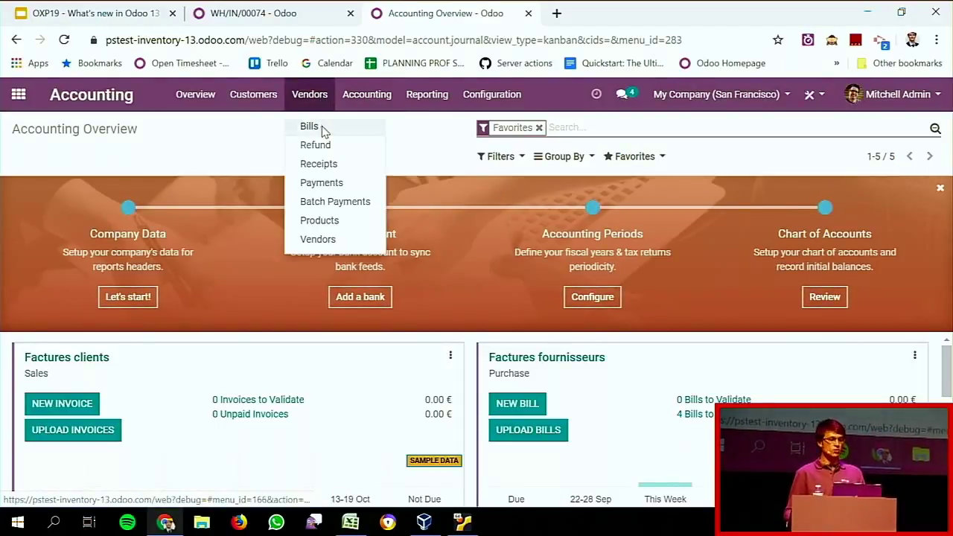
click(321, 128)
click(41, 157)
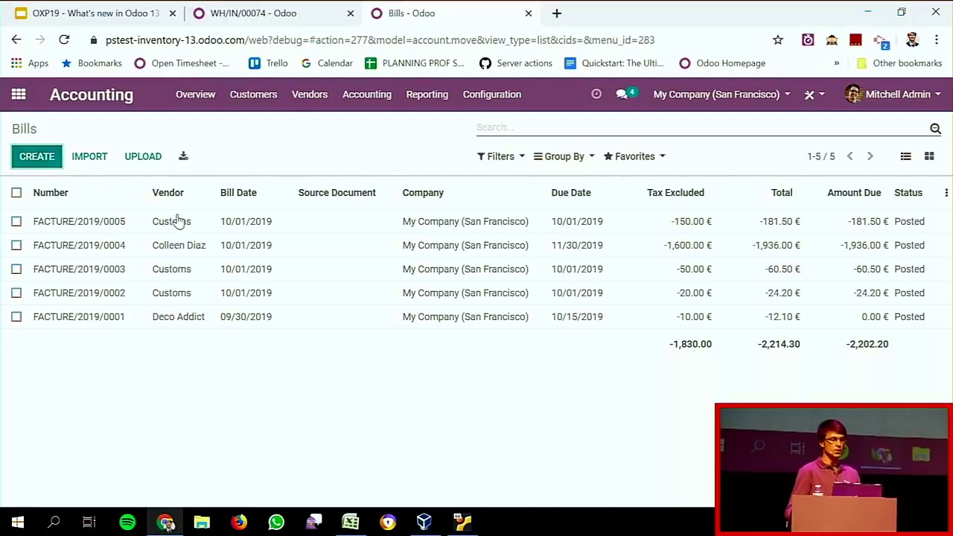
text(custom)
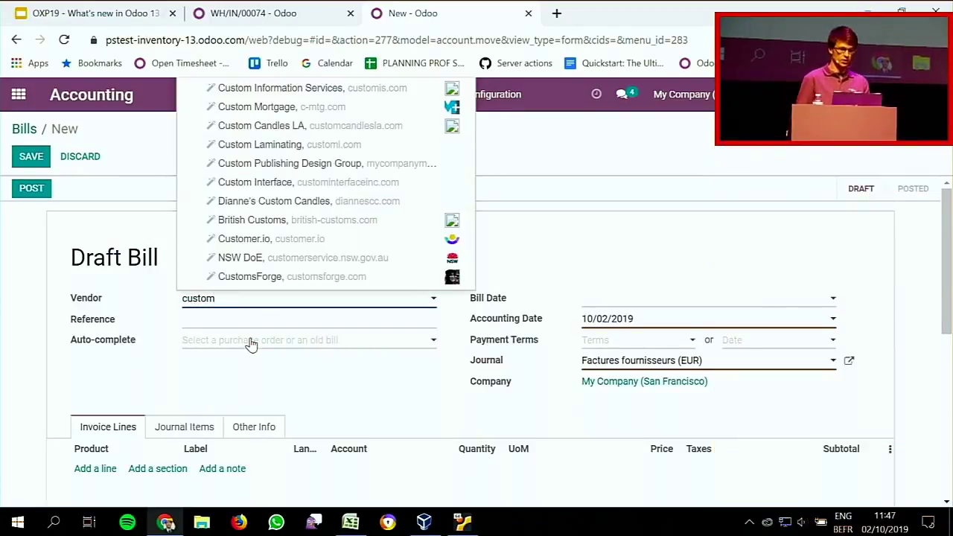
drag(217, 304, 178, 324)
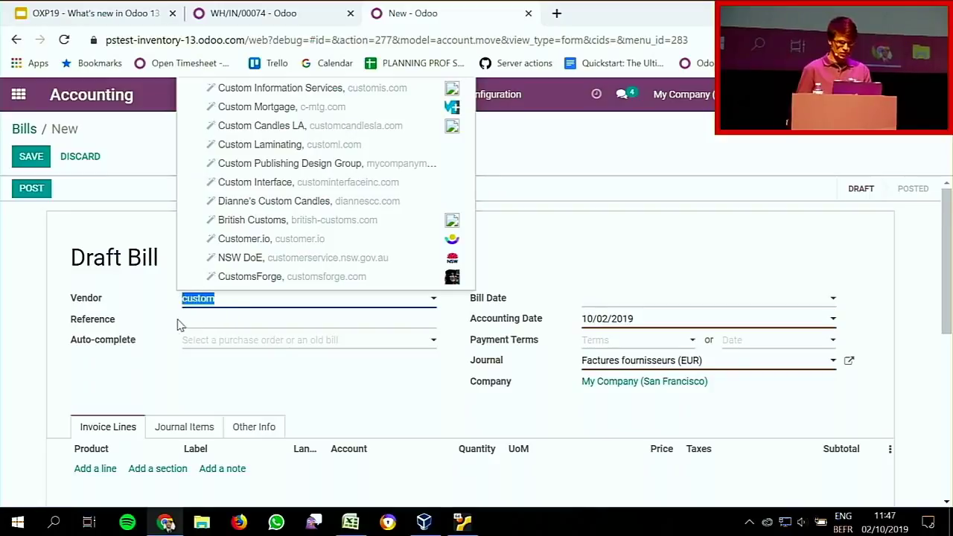
text(Customs)
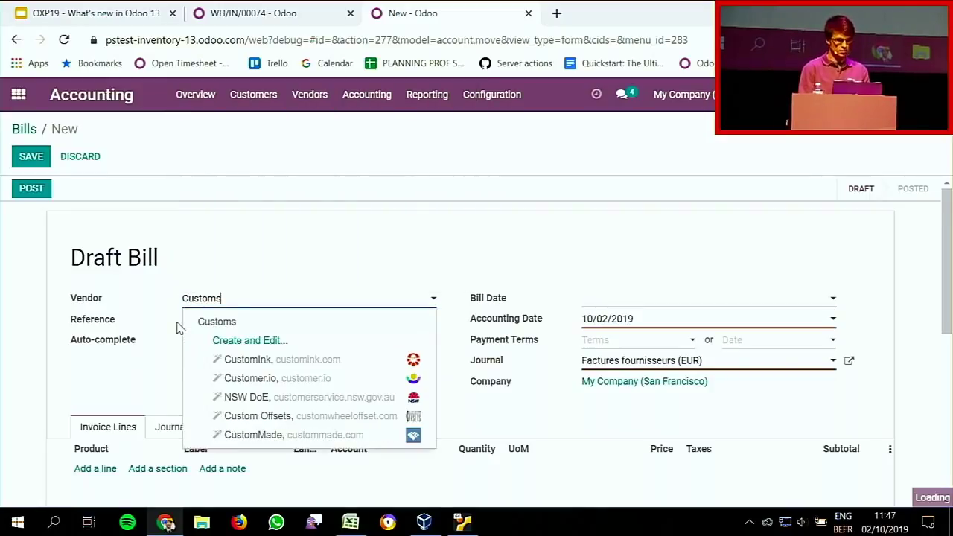
key(Return)
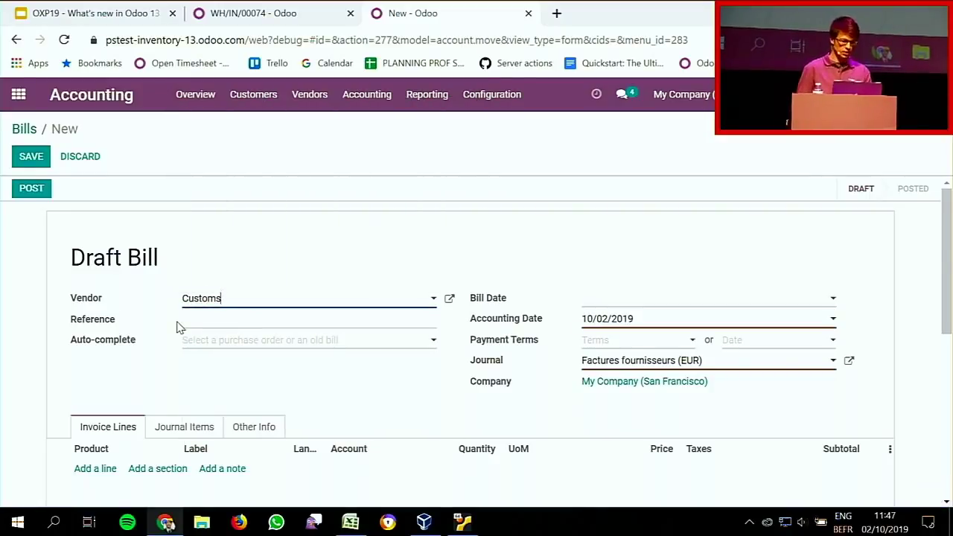
Add a Customs Services line to the draft bill at a price of 50.
click(96, 469)
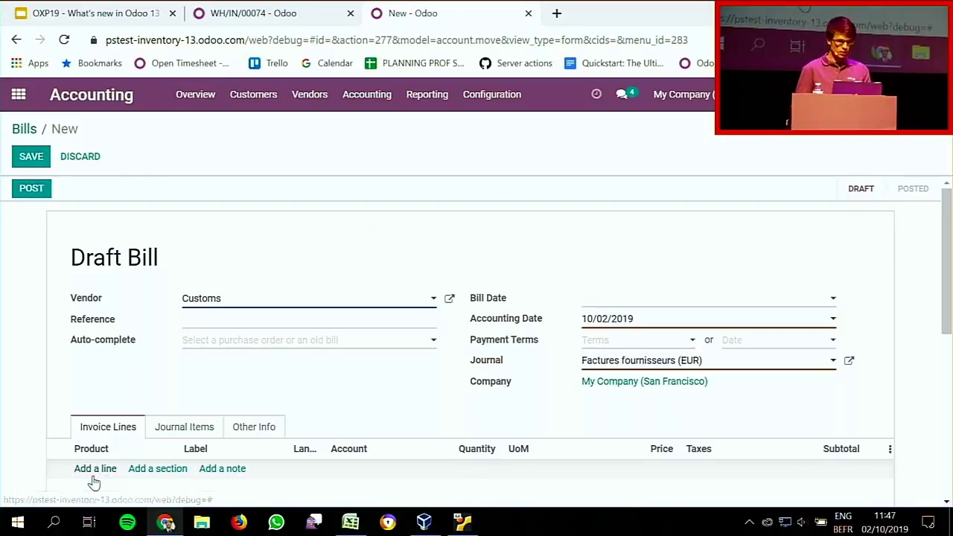
text(customs)
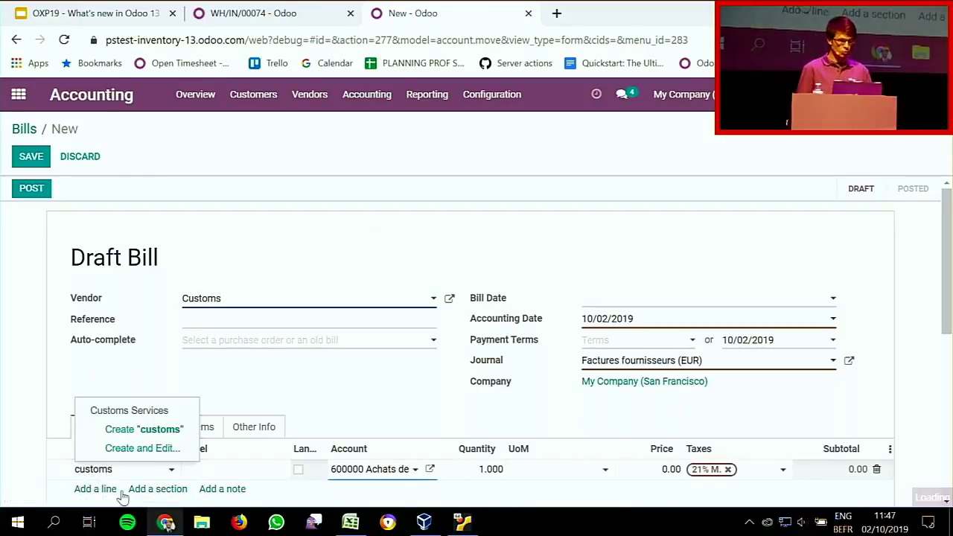
click(162, 410)
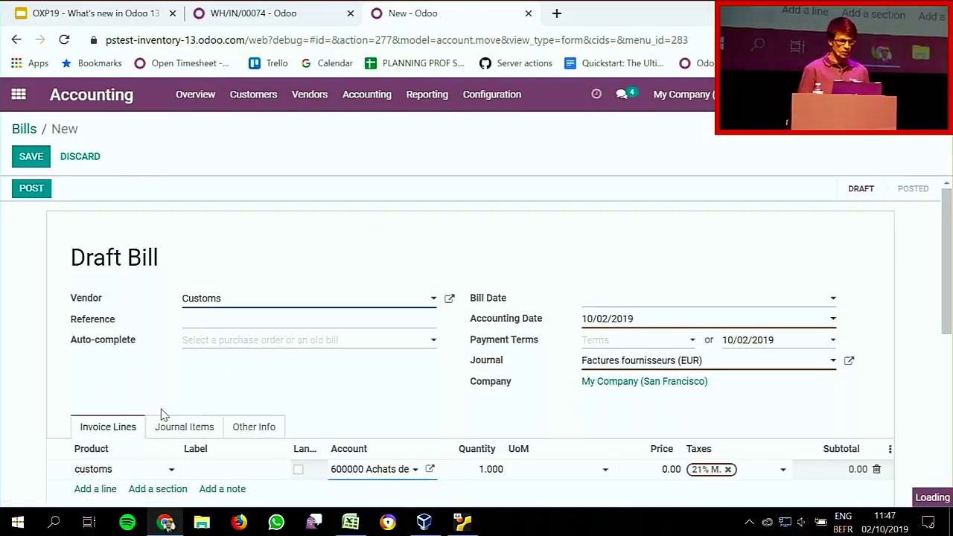
click(261, 372)
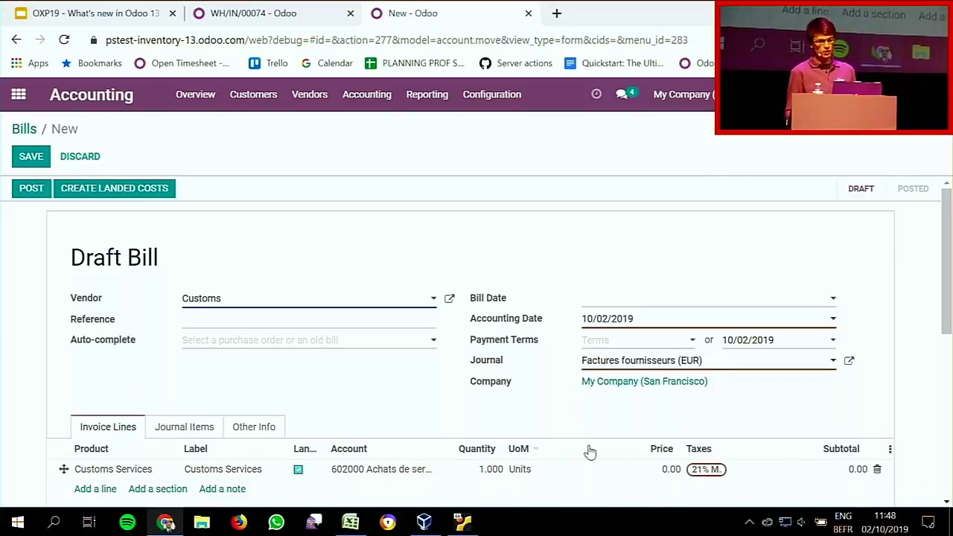
click(617, 469)
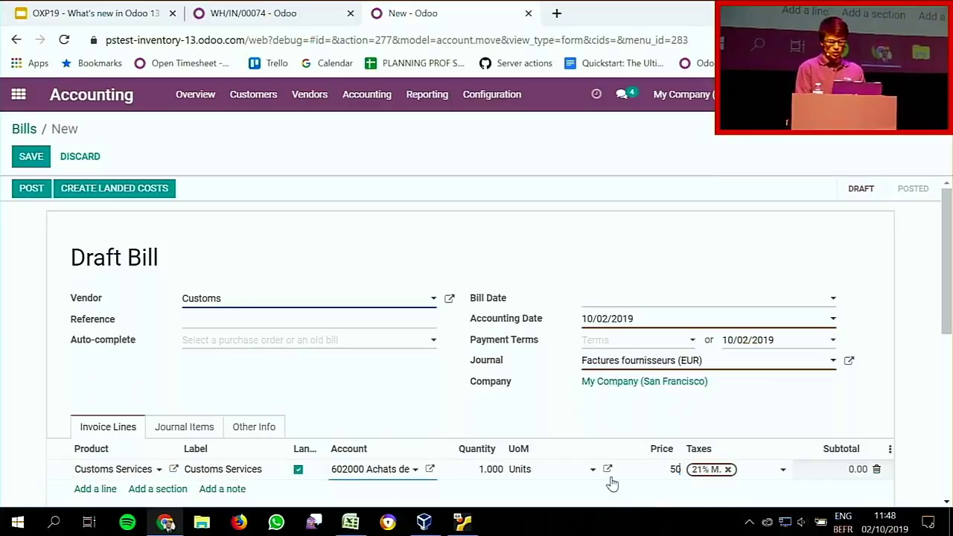
click(659, 287)
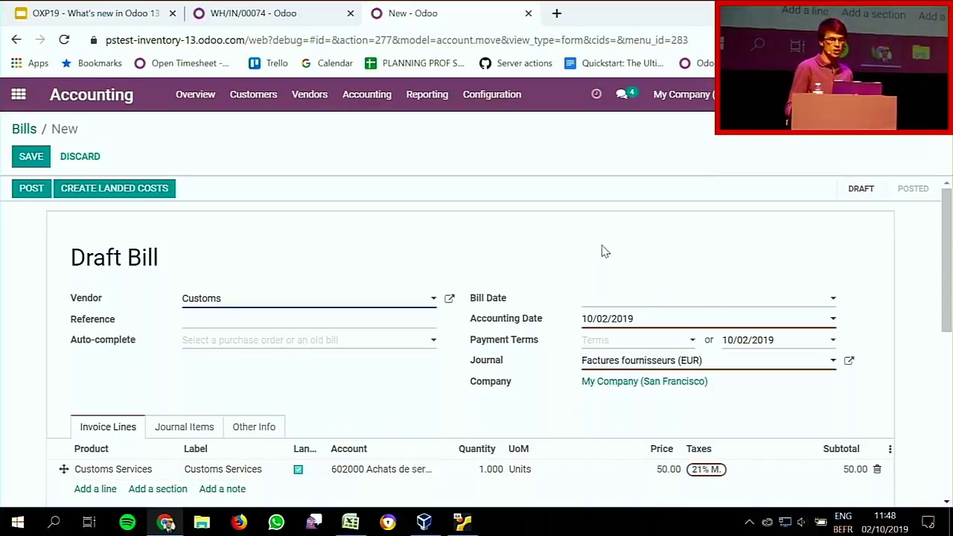
Save and post the Customs bill, and create landed costs from it.
click(30, 157)
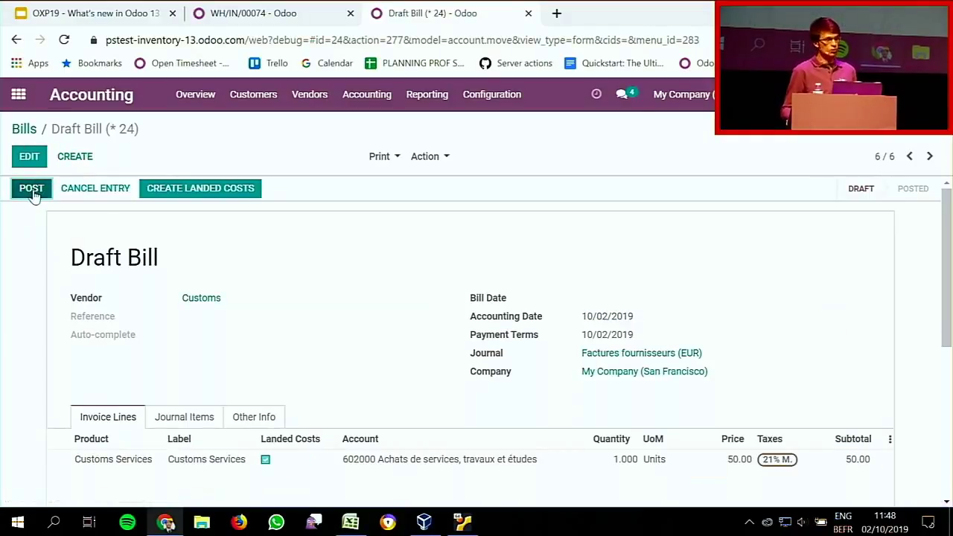
click(32, 190)
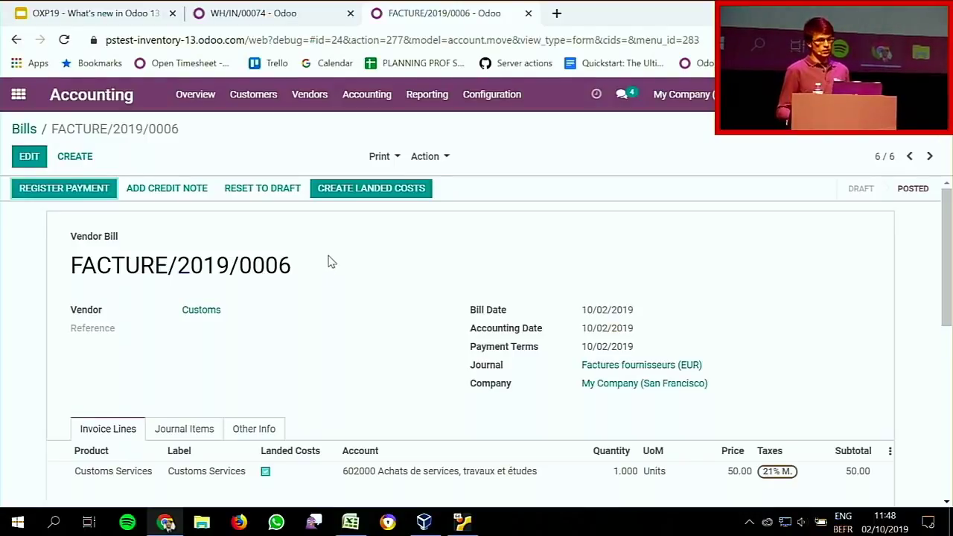
click(400, 195)
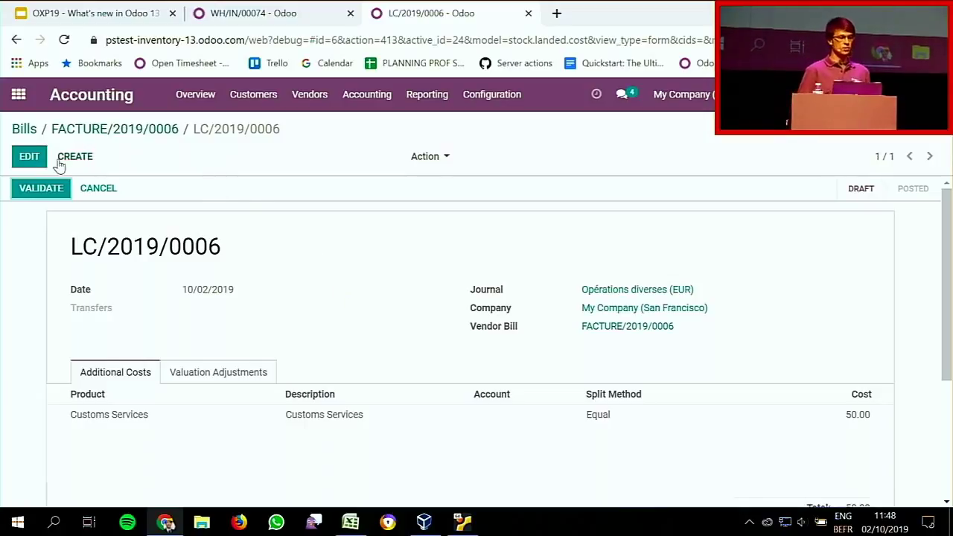
Assign the receipt WH/IN/00074 as the landed cost's transfer and save the record.
click(33, 159)
click(209, 326)
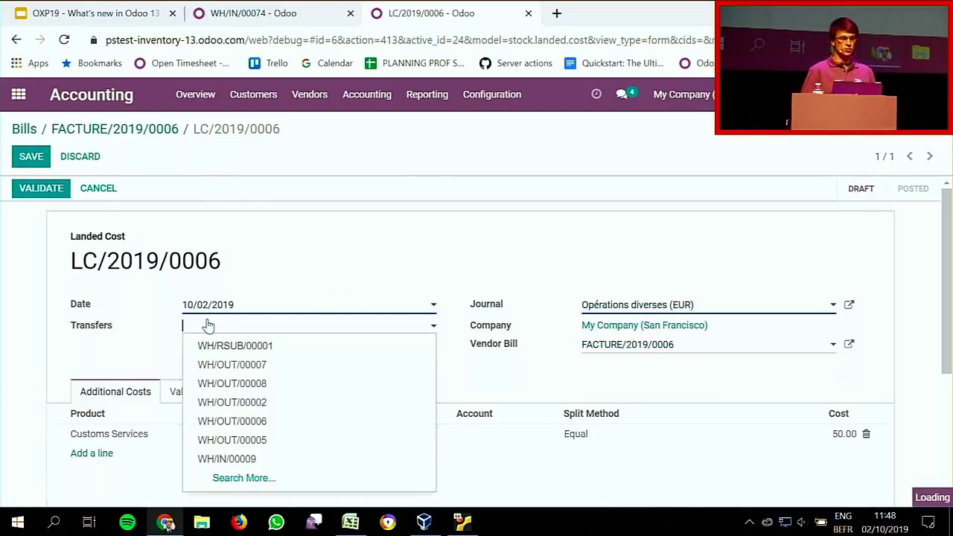
text(74)
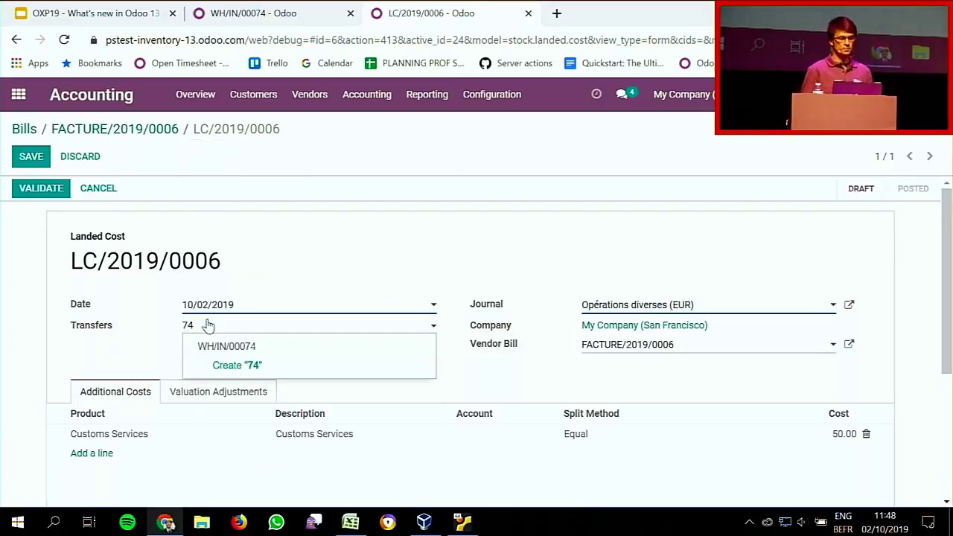
click(229, 346)
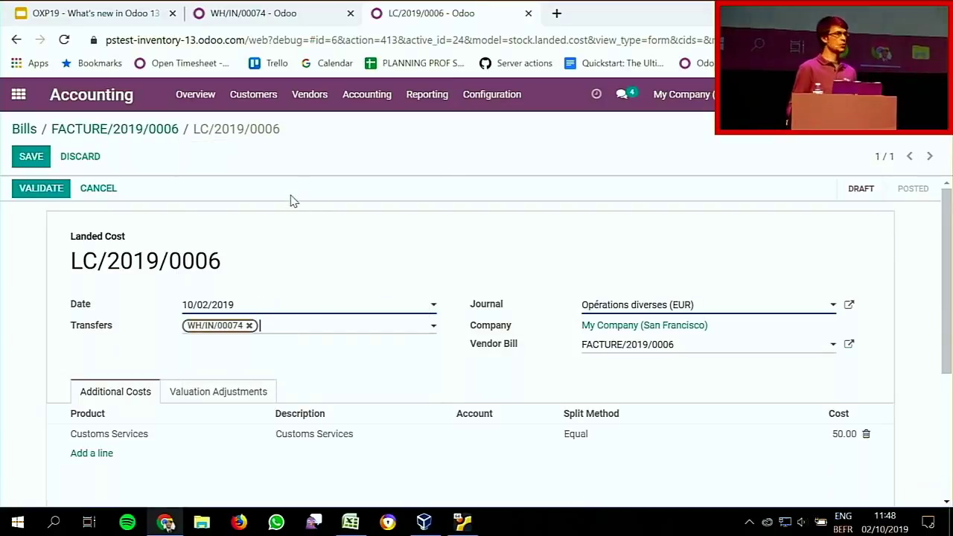
click(31, 157)
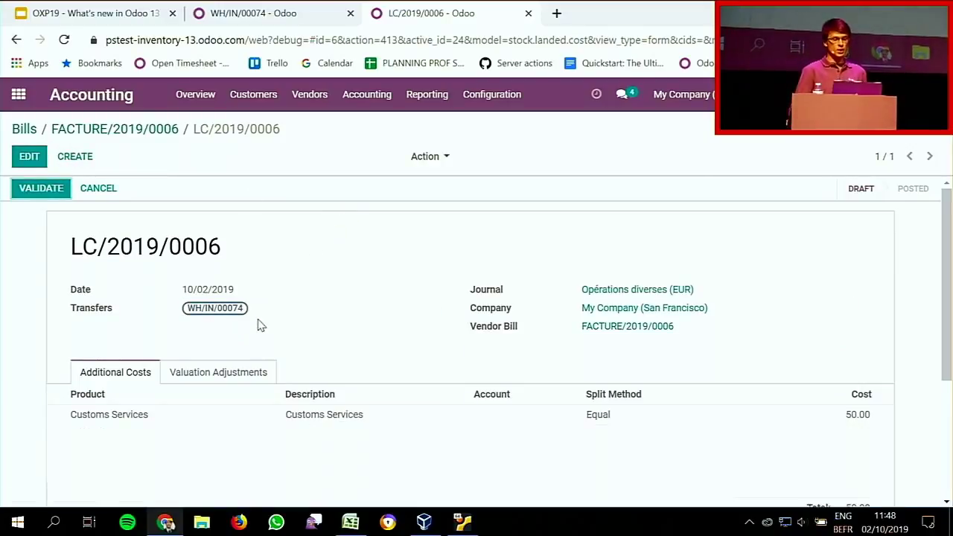
Set the Customs Services cost line's account to 320000 En cours de fabrication, save, and validate the landed cost.
click(30, 159)
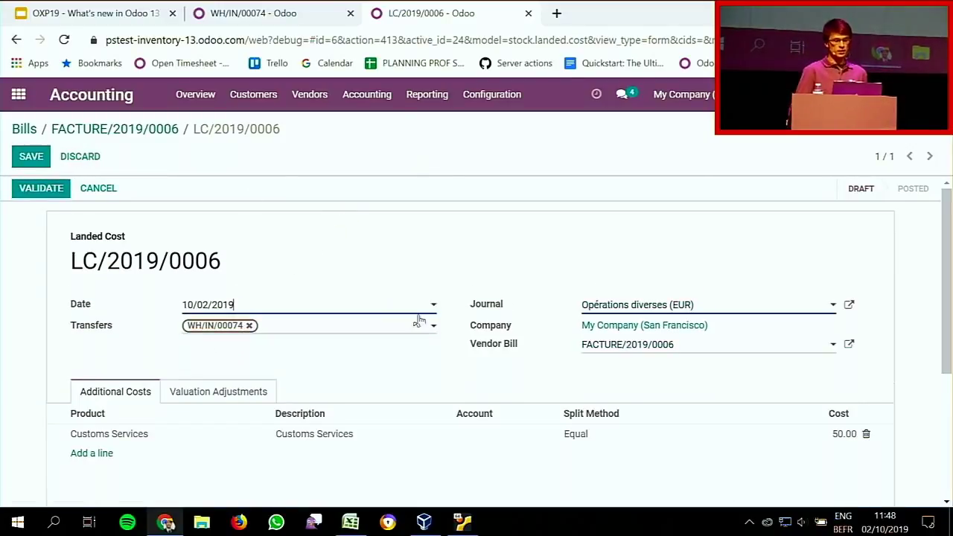
click(464, 431)
click(515, 442)
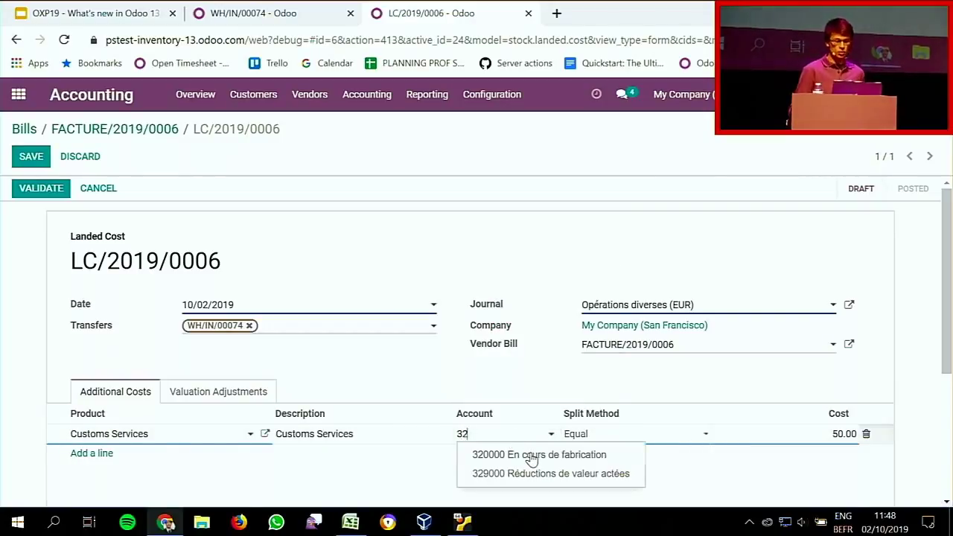
click(531, 454)
click(32, 158)
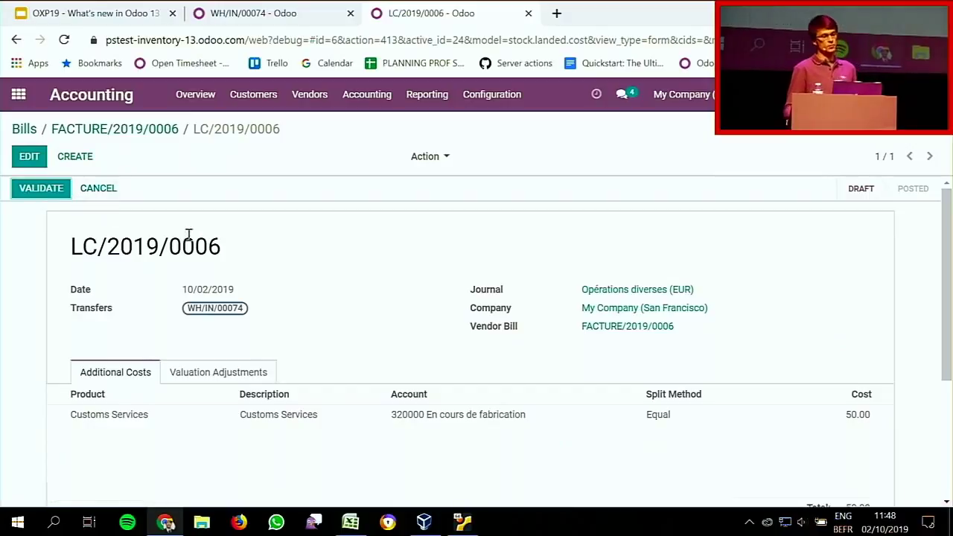
click(41, 188)
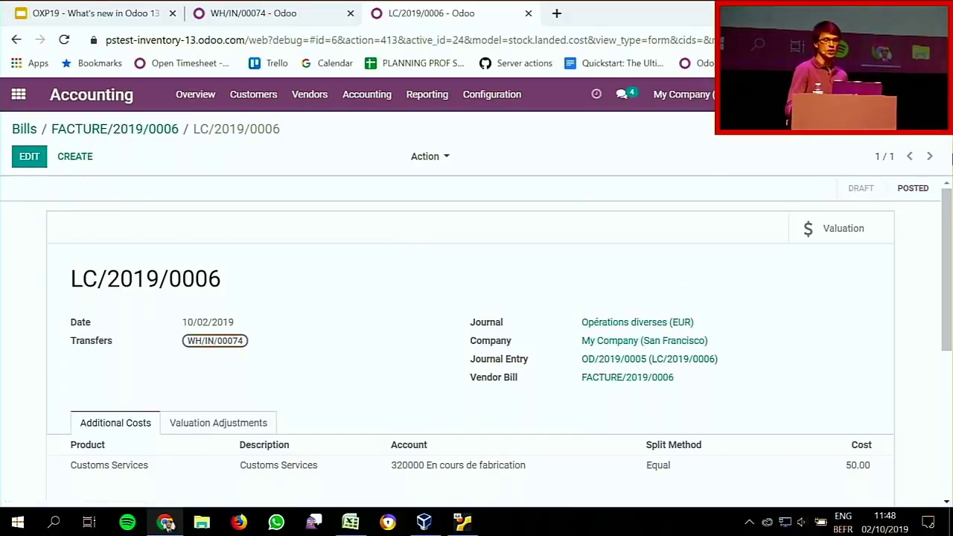
View the landed cost's stock valuation entries, and open the Inventory app's Inventory Valuation report in the receipt's browser tab.
click(823, 230)
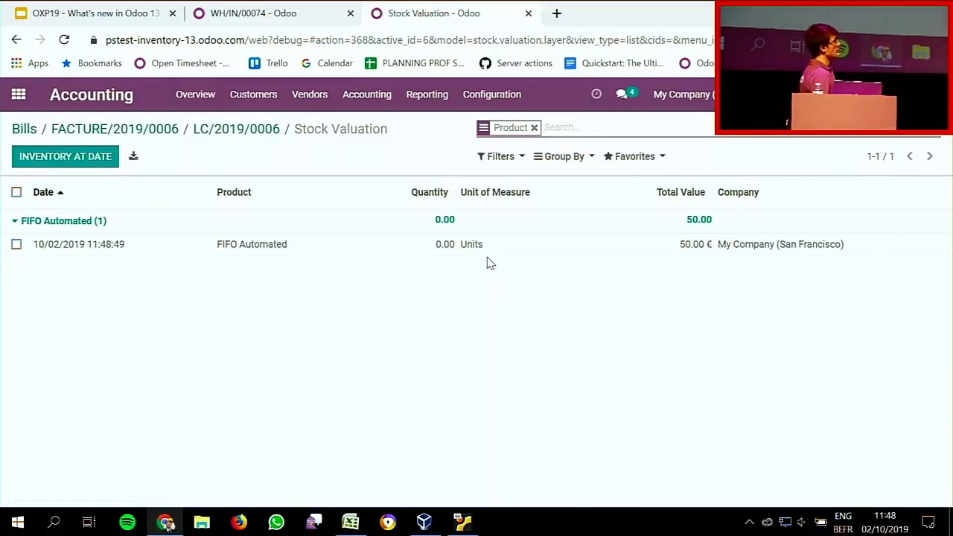
click(323, 11)
click(19, 94)
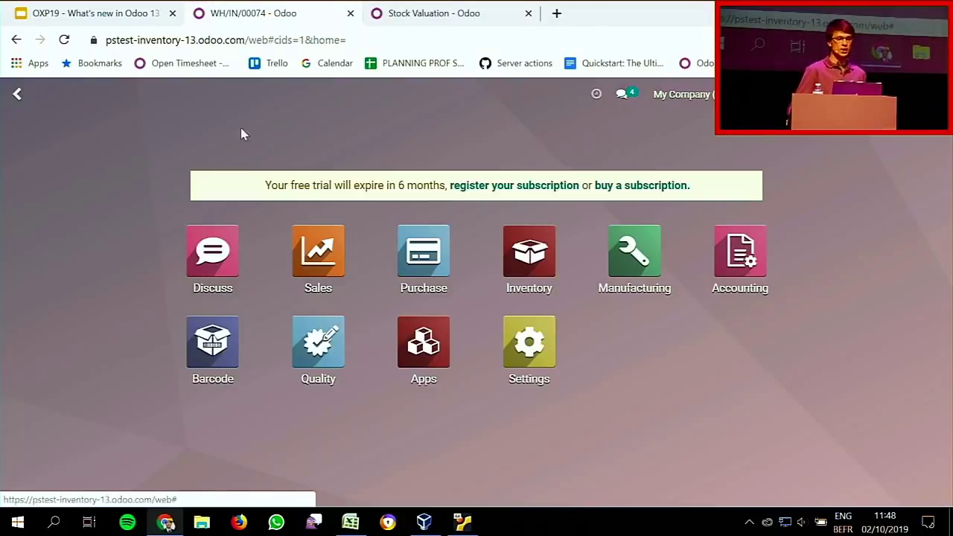
click(550, 268)
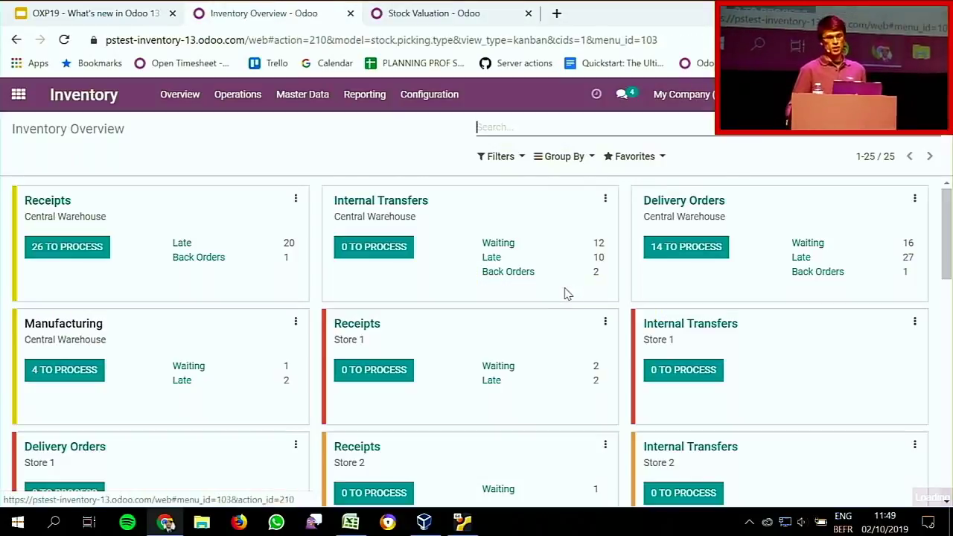
click(375, 99)
click(383, 182)
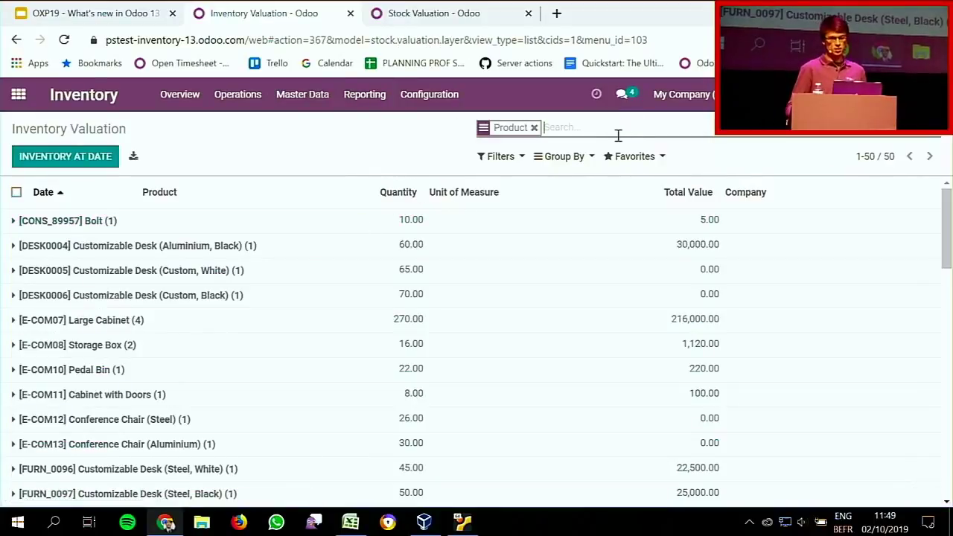
Filter the inventory valuation to products containing "fifo" and expand the FIFO Automated group to show its valuation layers.
click(484, 158)
click(521, 180)
click(512, 201)
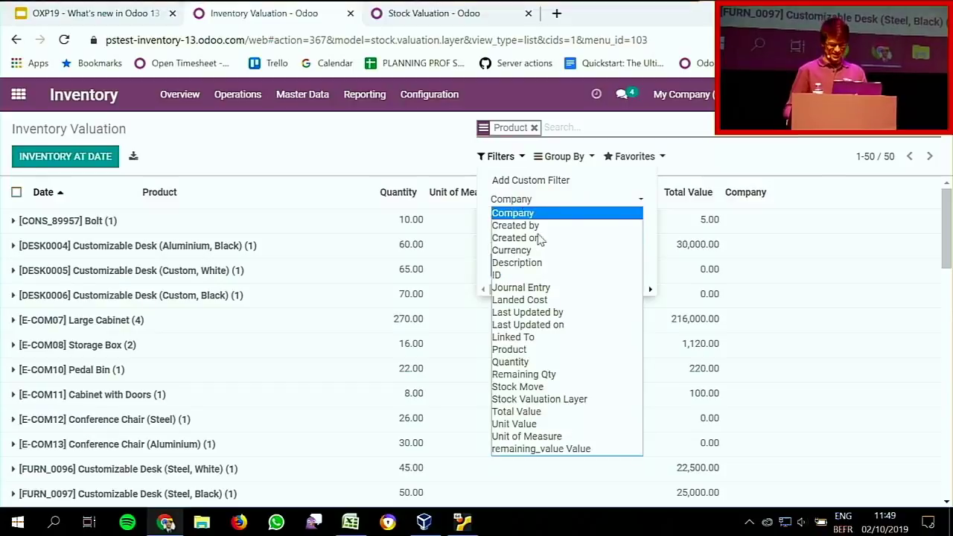
click(547, 349)
click(513, 236)
text(fifo)
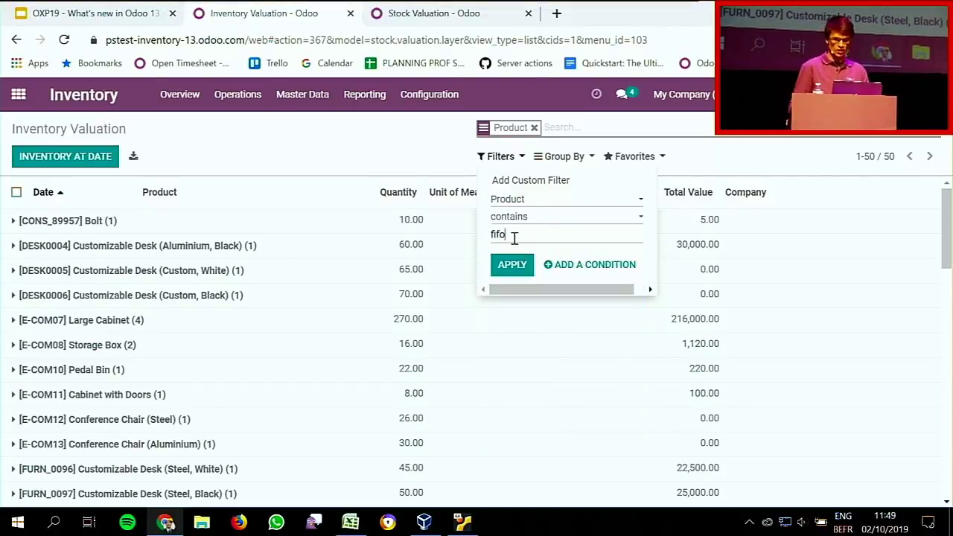
click(511, 265)
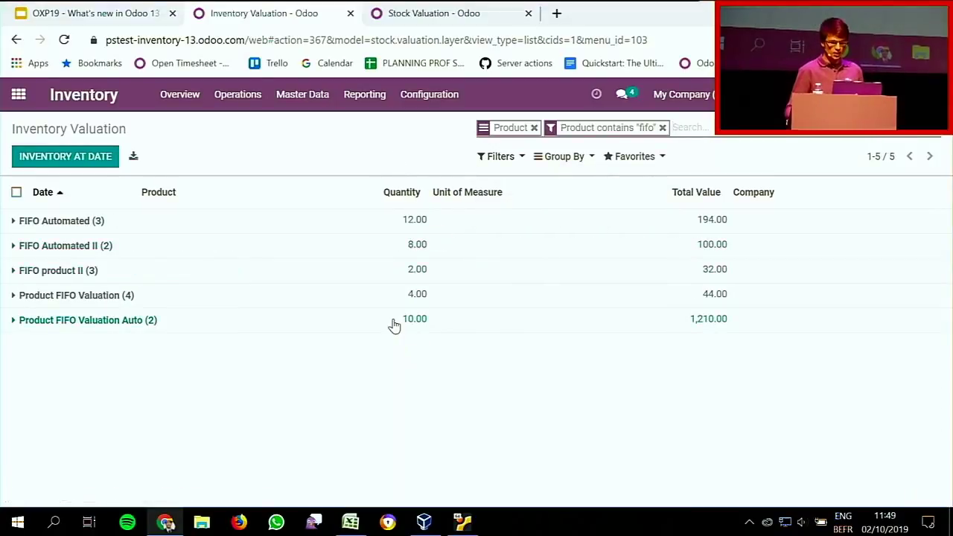
click(389, 223)
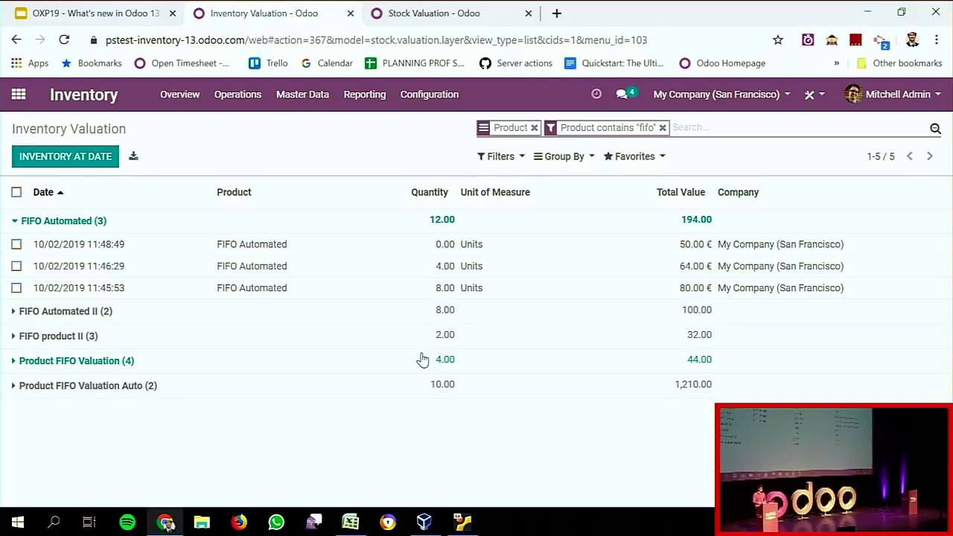
Switch to the Google Slides deck, present it from the Landed Costs slide, and advance to the Conclusion slide.
click(97, 13)
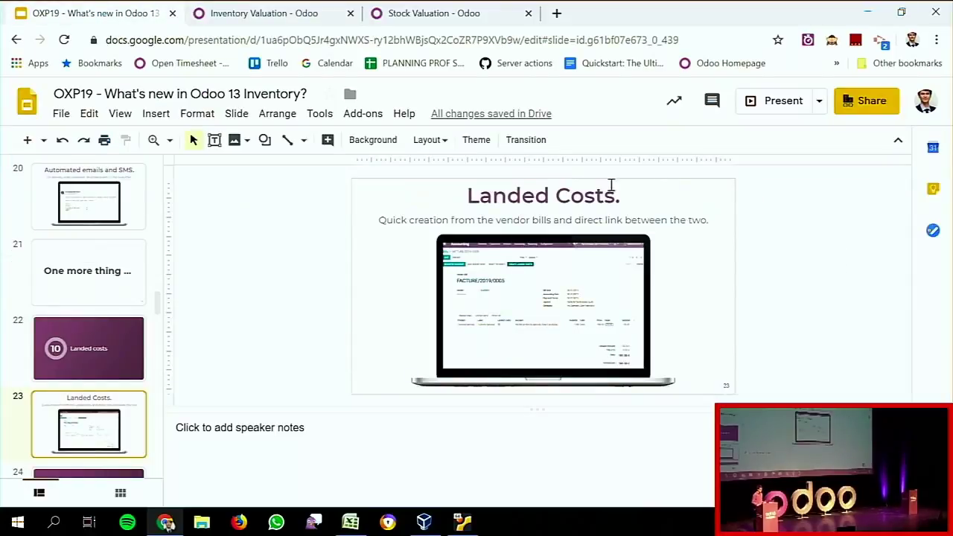
click(759, 99)
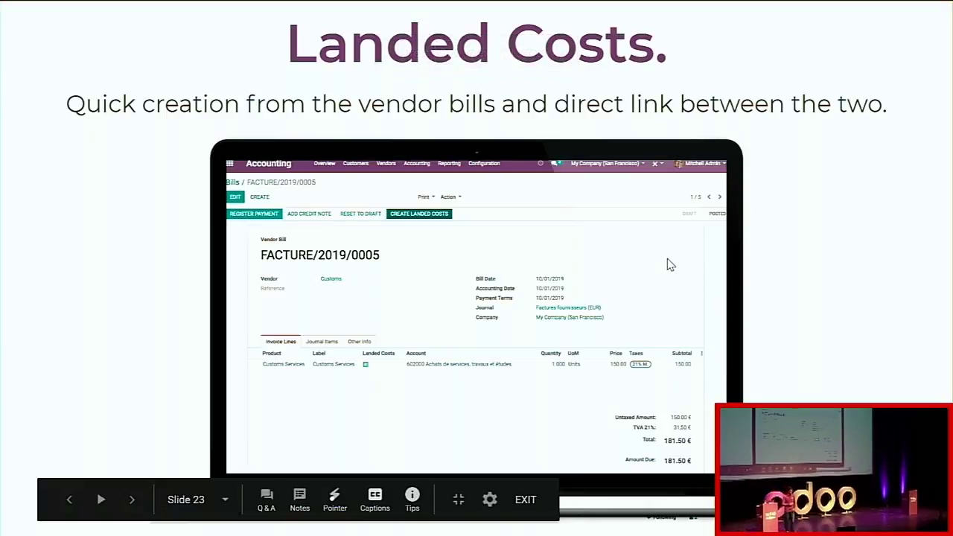
key(Right)
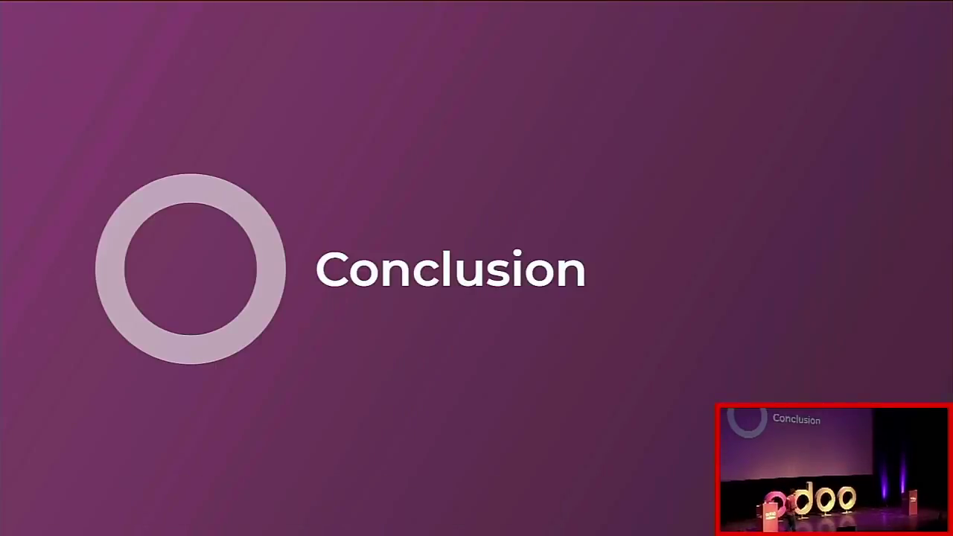